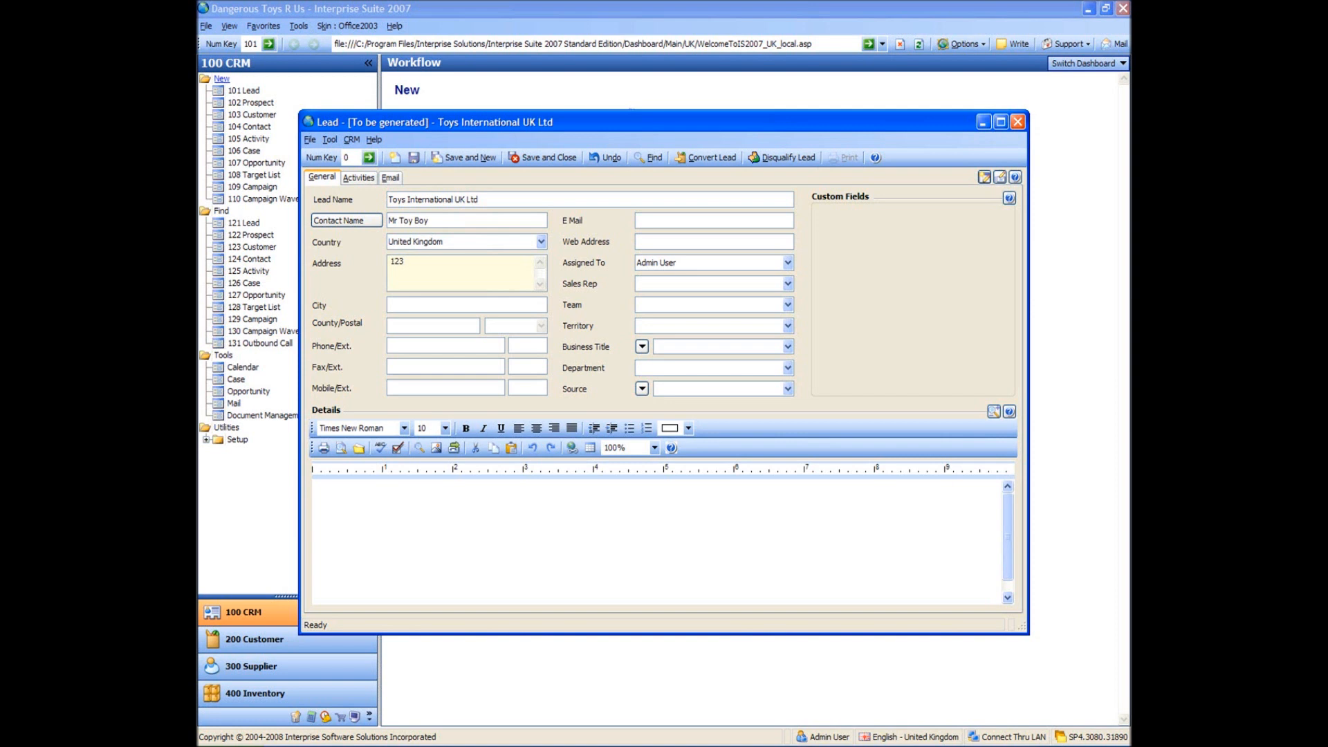
- Fill in the Toys International UK Ltd lead's street, town, city, county, postcode, phone and fax
{"action": "type", "text": "Toy Ro"}
{"action": "type", "text": "ad"}
{"action": "type", "text": "Y"}
{"action": "type", "text": "oy town"}
{"action": "type", "text": "Toy C"}
{"action": "type", "text": "ity"}
{"action": "type", "text": "Lancashire"}
{"action": "type", "text": "M0"}
{"action": "type", "text": "1"}
{"action": "type", "text": " 5"}
{"action": "type", "text": "FG"}
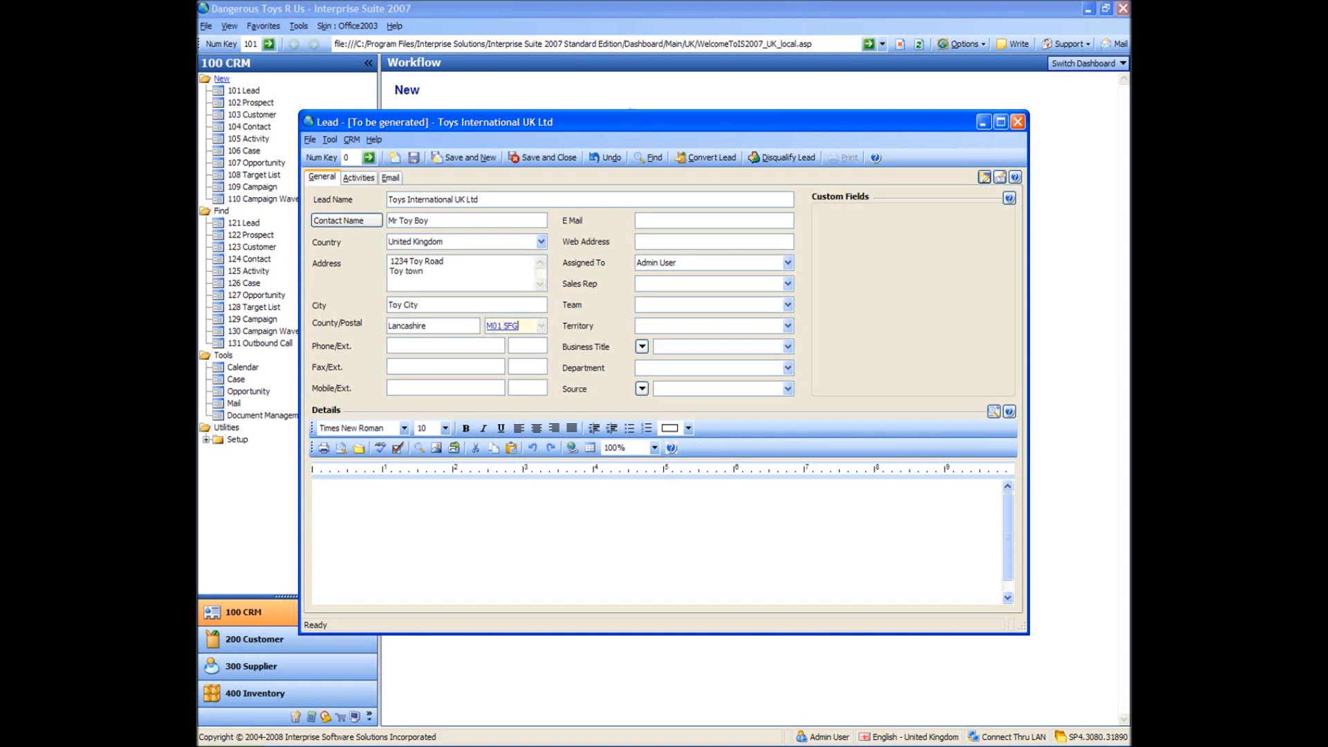
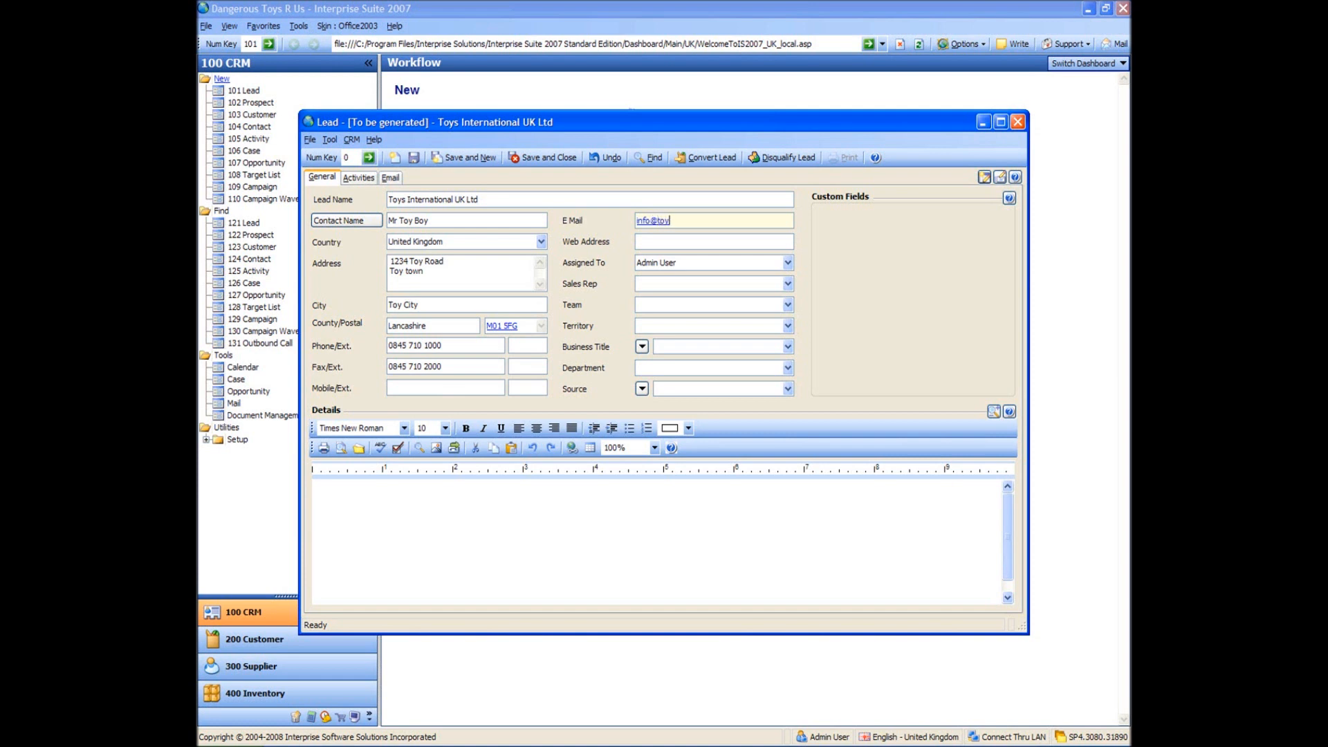
- Enter the lead's company e-mail address, then save and close it as CRML-000001
{"action": "key", "text": "Tab"}
{"action": "key", "text": "Tab"}
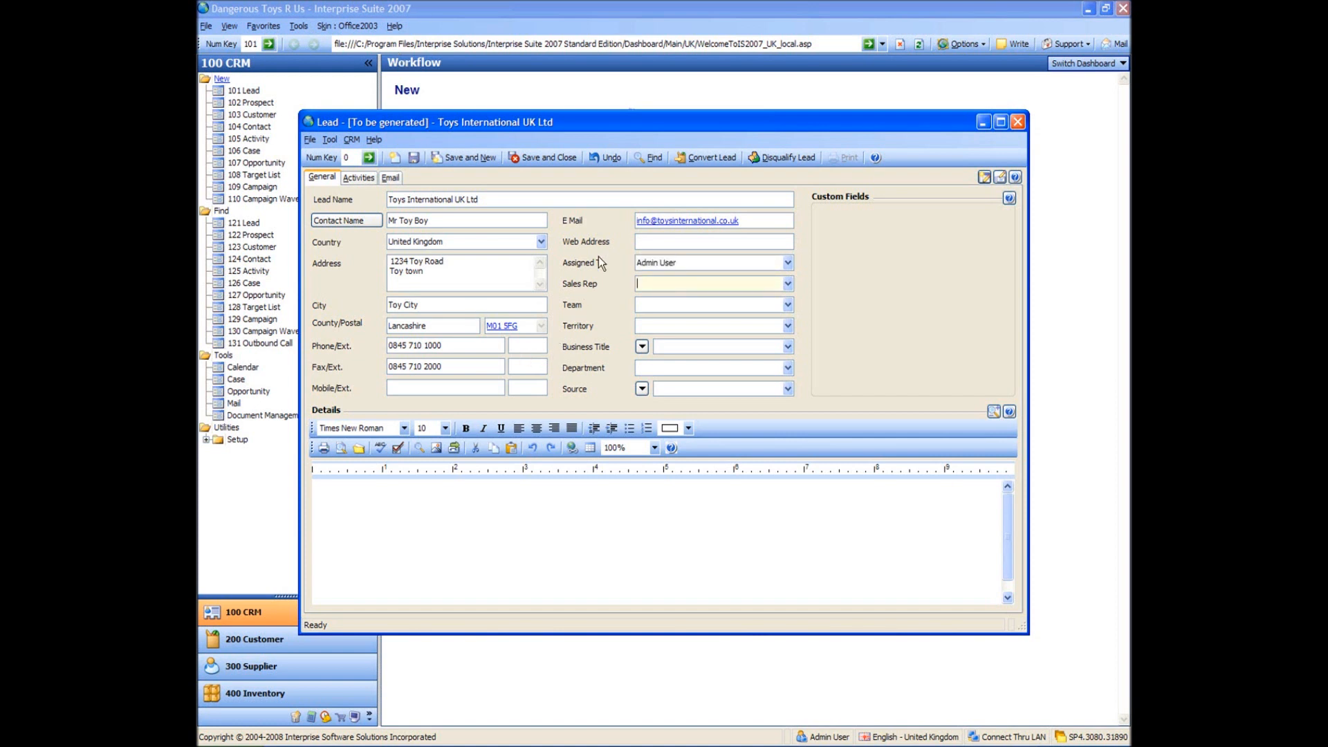
{"action": "left_click", "coordinate": [542, 536]}
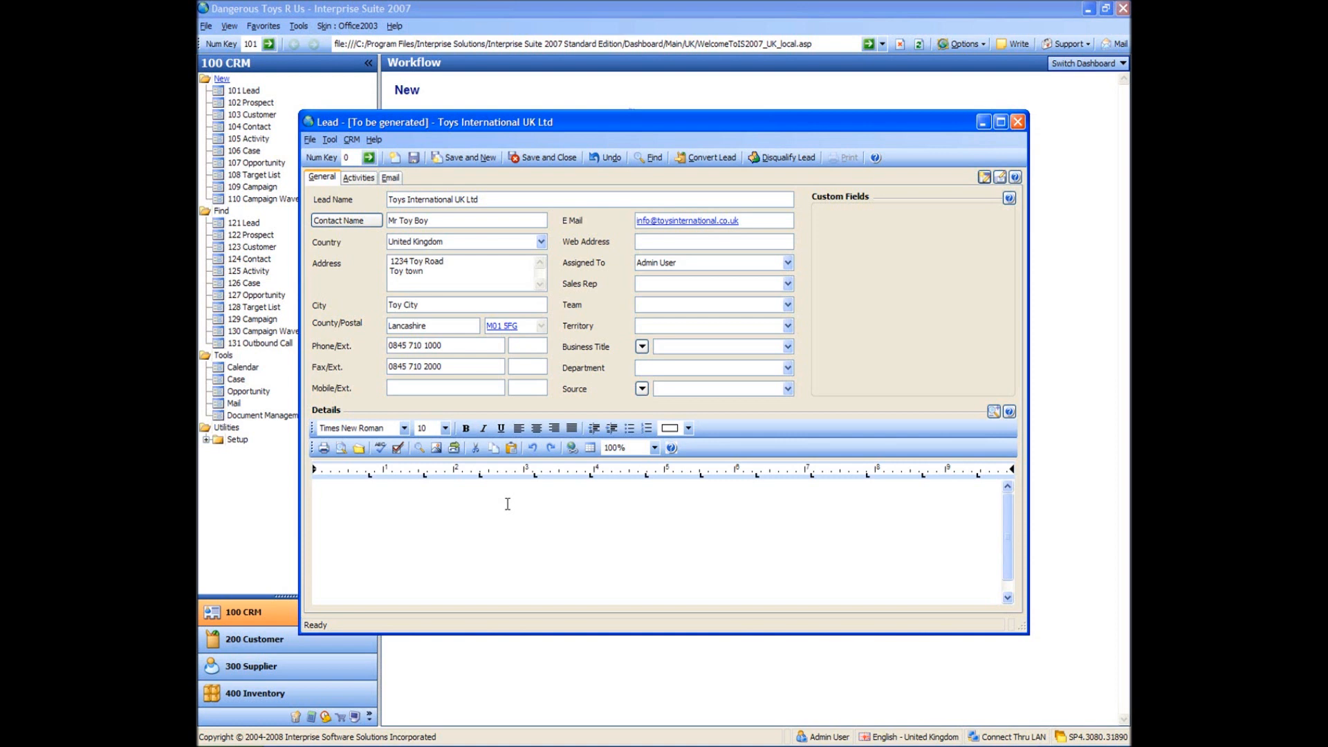
{"action": "left_click", "coordinate": [542, 165]}
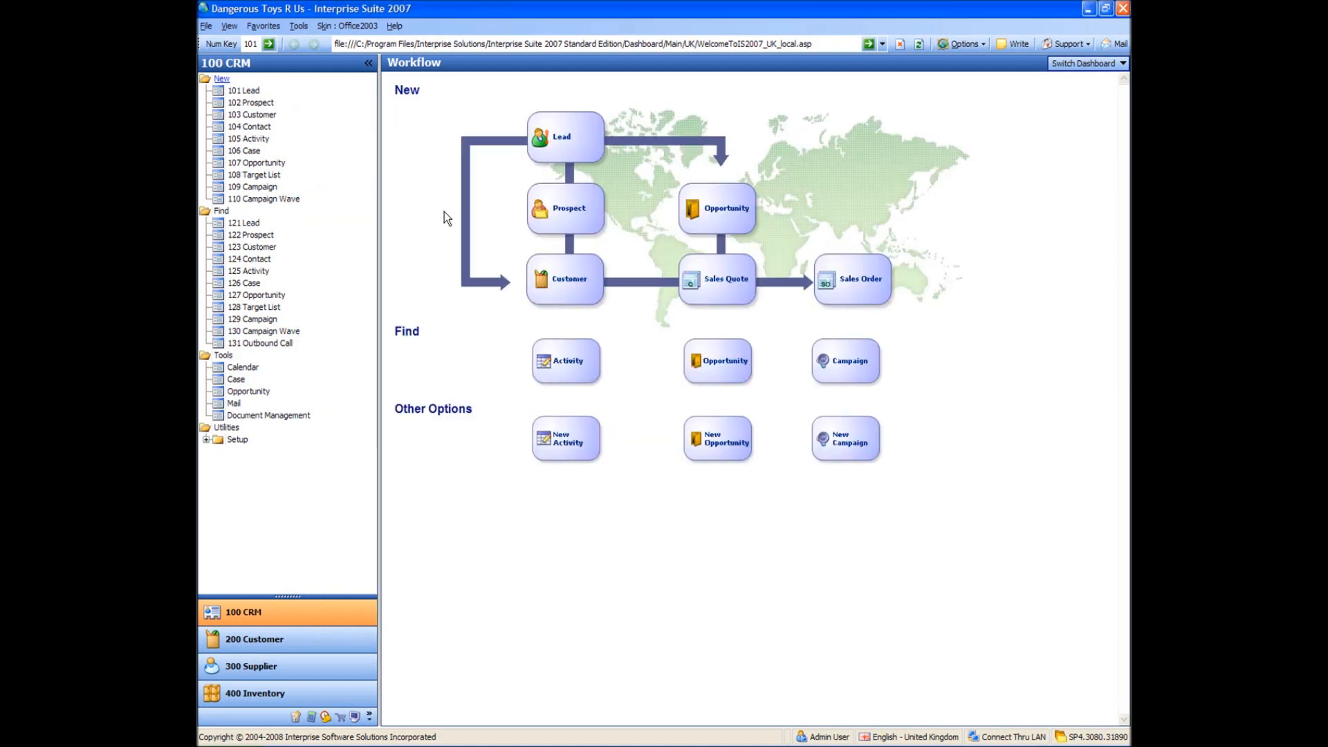
- Create a new prospect named Toy Prospect UK Ltd with the contact's full name and postcode
{"action": "left_click", "coordinate": [250, 104]}
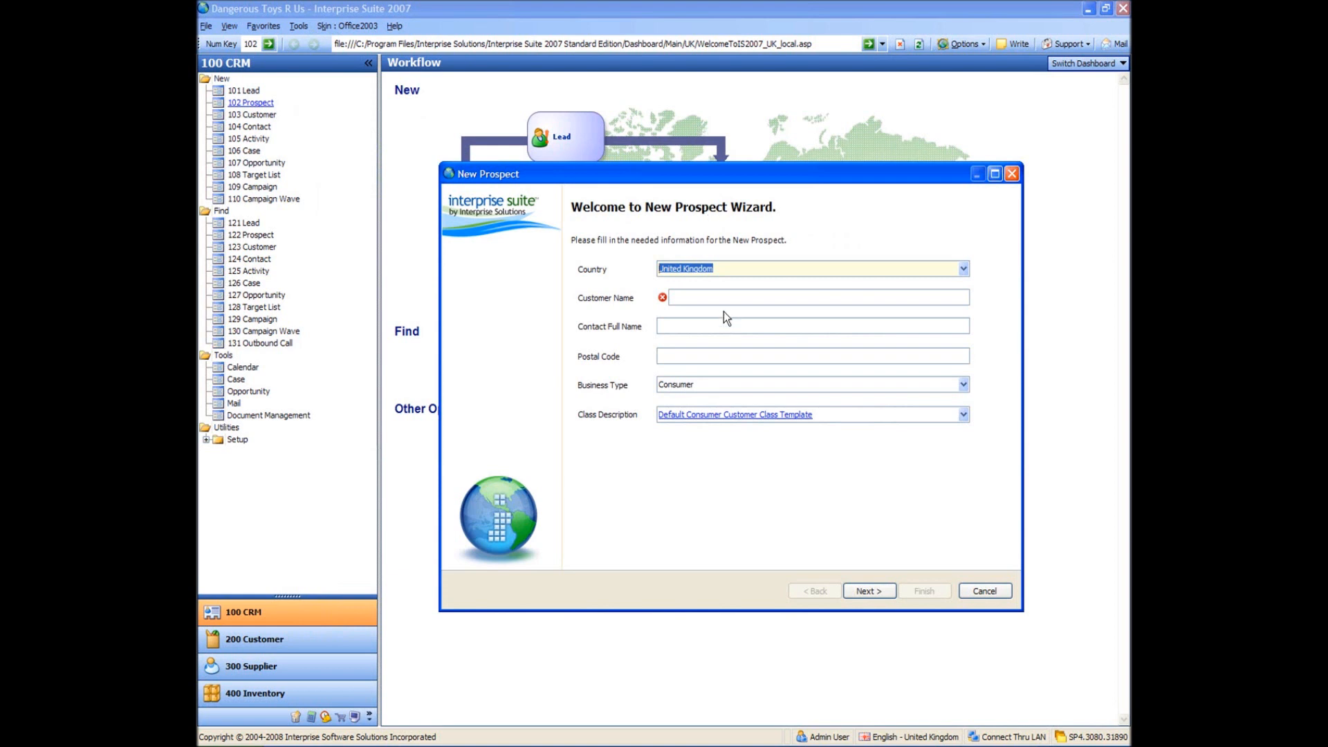
{"action": "left_click", "coordinate": [723, 297]}
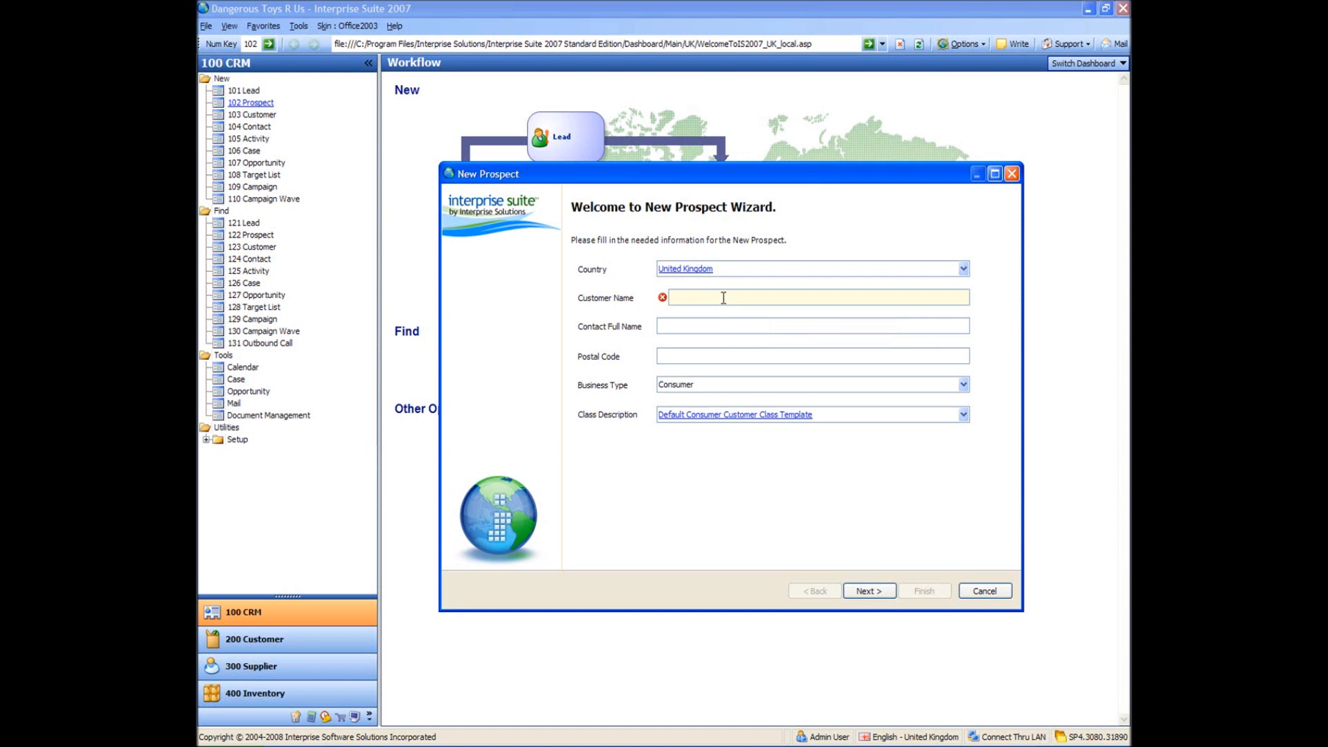
{"action": "type", "text": "Toy Prospect UK Ltd"}
{"action": "key", "text": "Tab"}
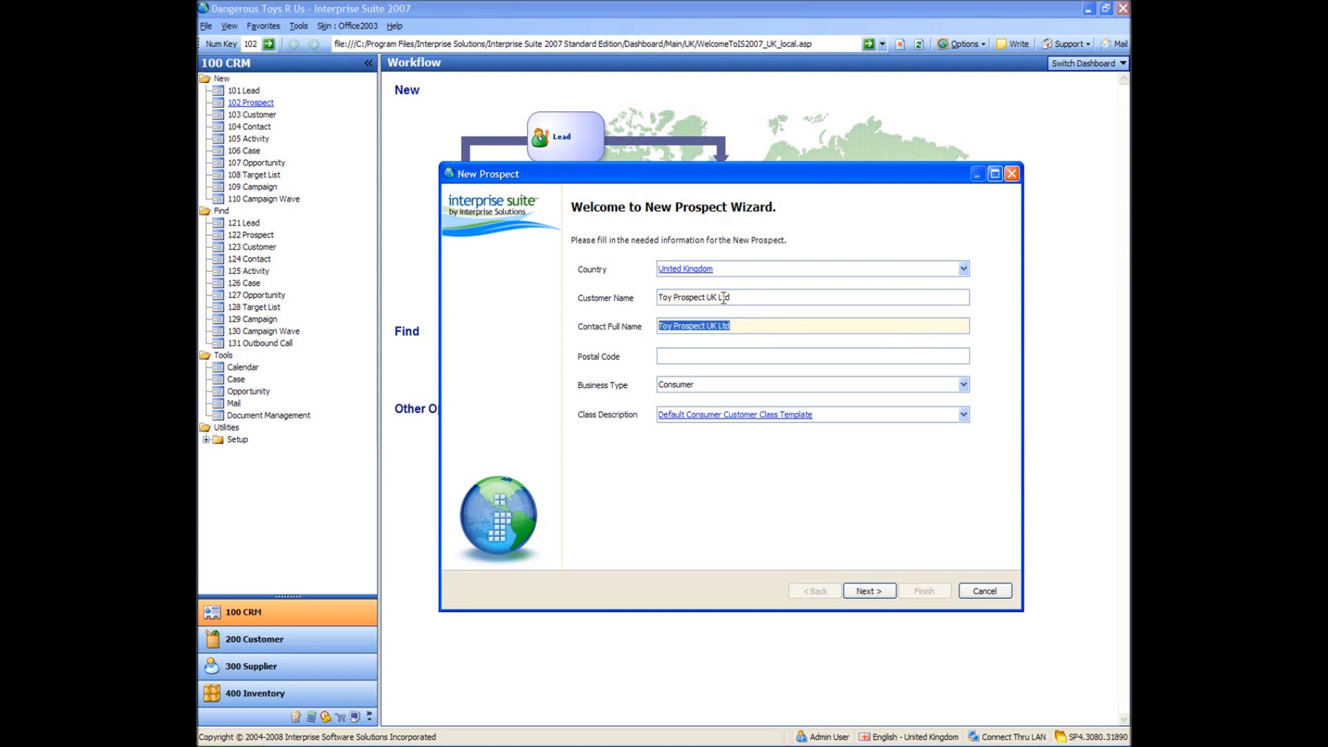
{"action": "type", "text": "Mr To"}
{"action": "type", "text": "y P"}
{"action": "type", "text": "rosp"}
{"action": "type", "text": "ect"}
{"action": "type", "text": "M34"}
{"action": "type", "text": " 5SR"}
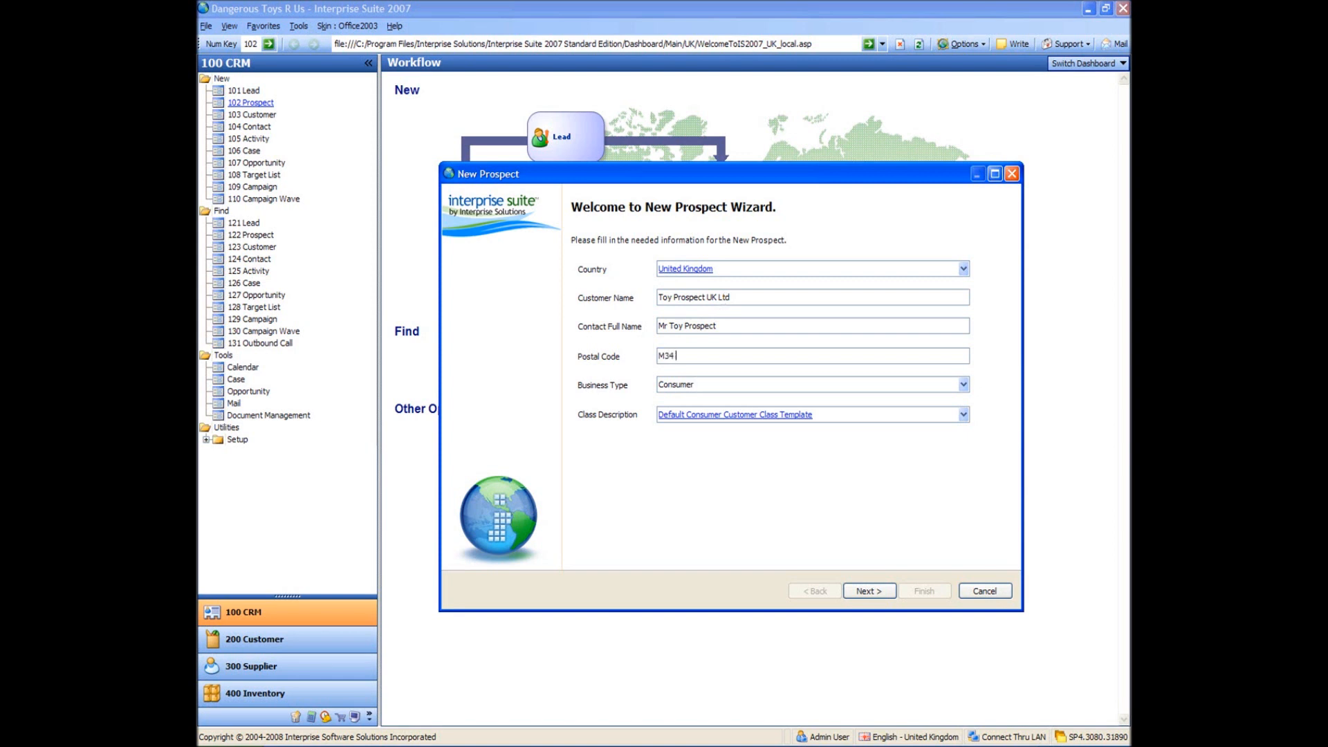
{"action": "key", "text": "Tab"}
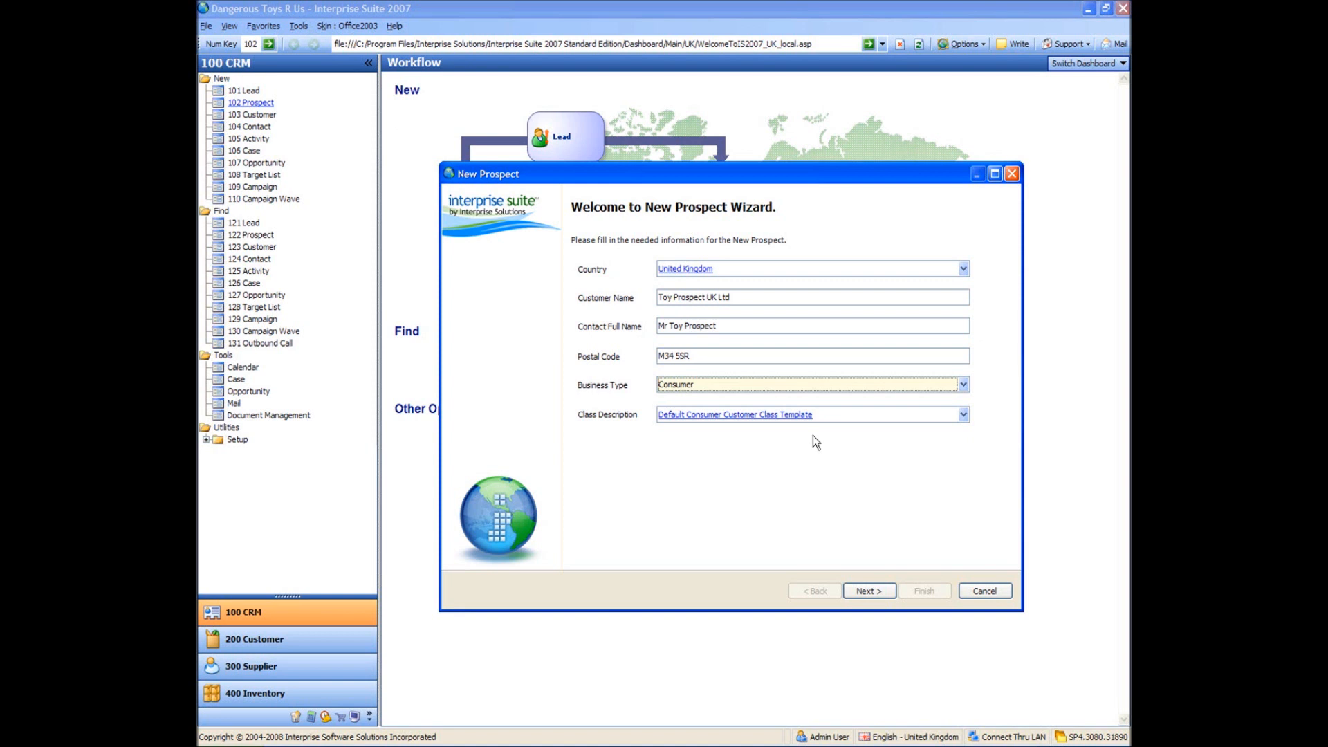
- Set Business Type to Business, applying the Default Business Customer Class Template
{"action": "left_click", "coordinate": [963, 385]}
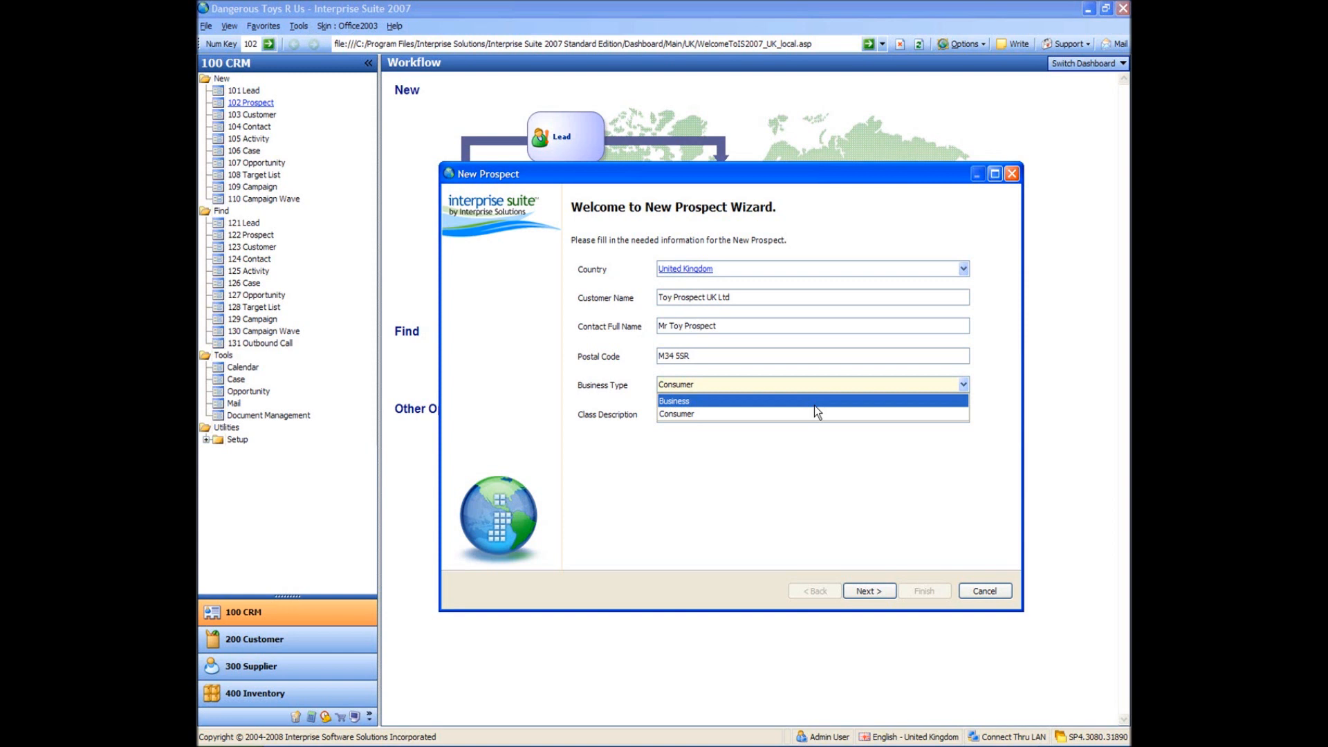
{"action": "left_click", "coordinate": [809, 400]}
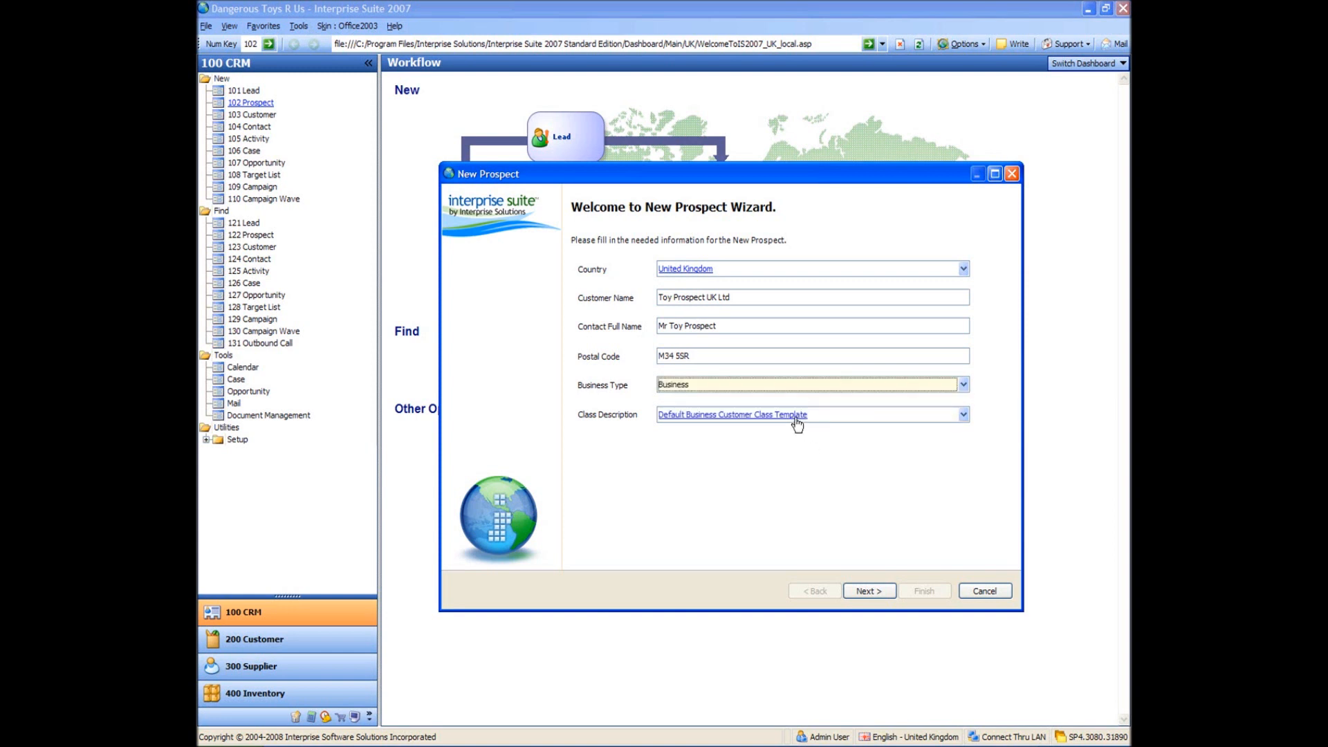
{"action": "mouse_move", "coordinate": [700, 270]}
{"action": "left_click", "coordinate": [732, 417]}
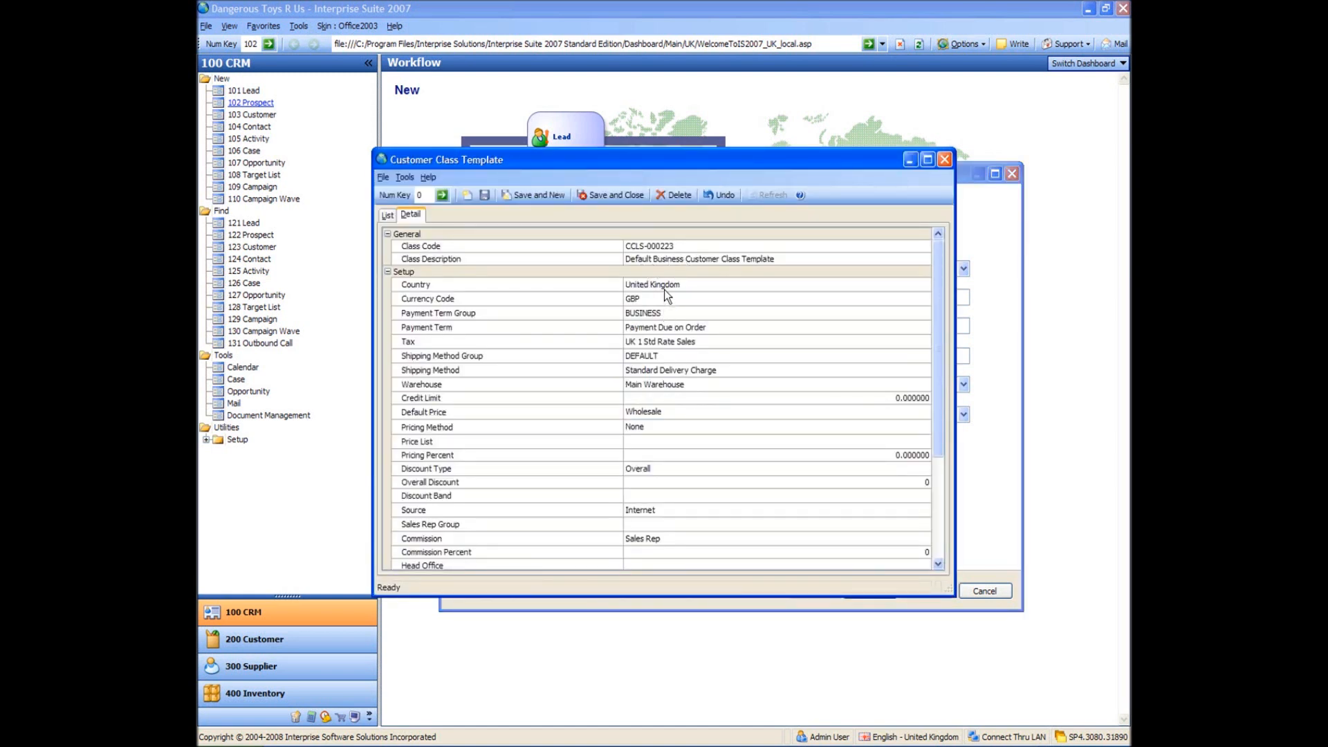
{"action": "left_click_drag", "start_coordinate": [707, 152], "coordinate": [782, 423]}
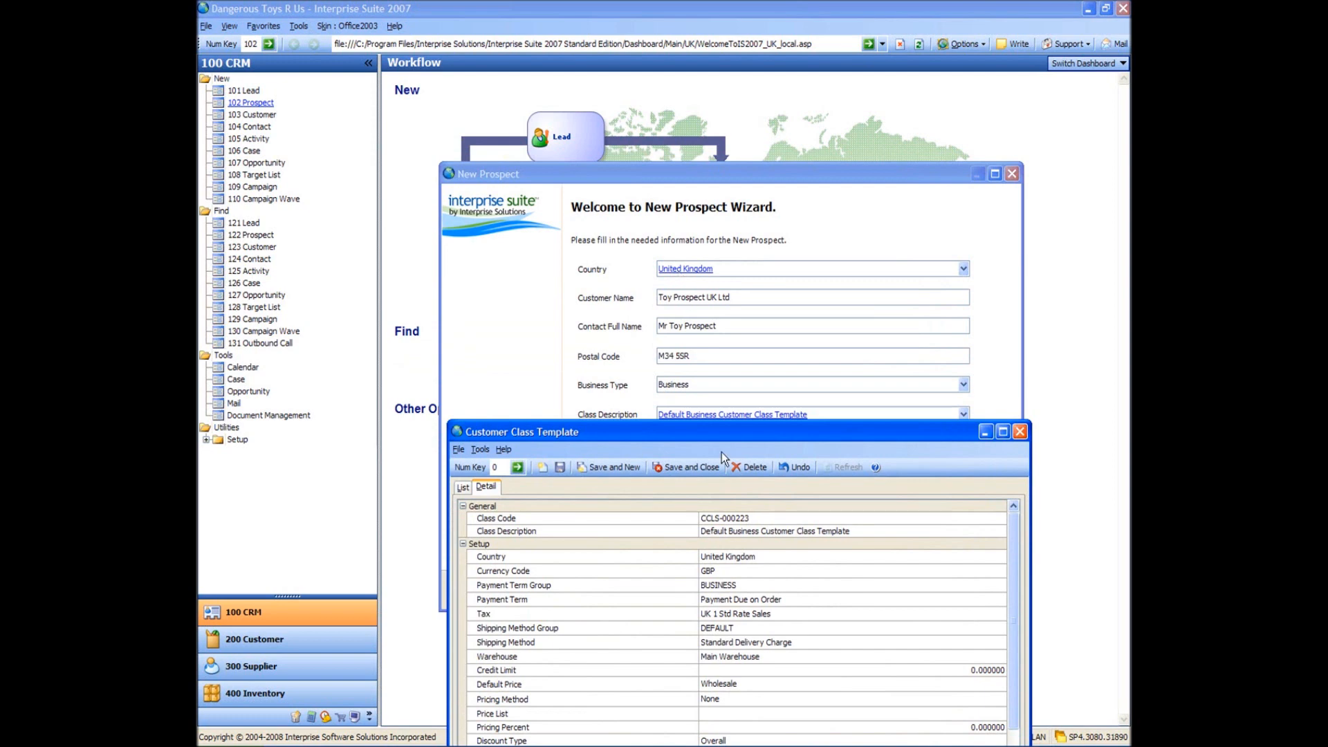
{"action": "left_click_drag", "start_coordinate": [732, 437], "coordinate": [598, 123]}
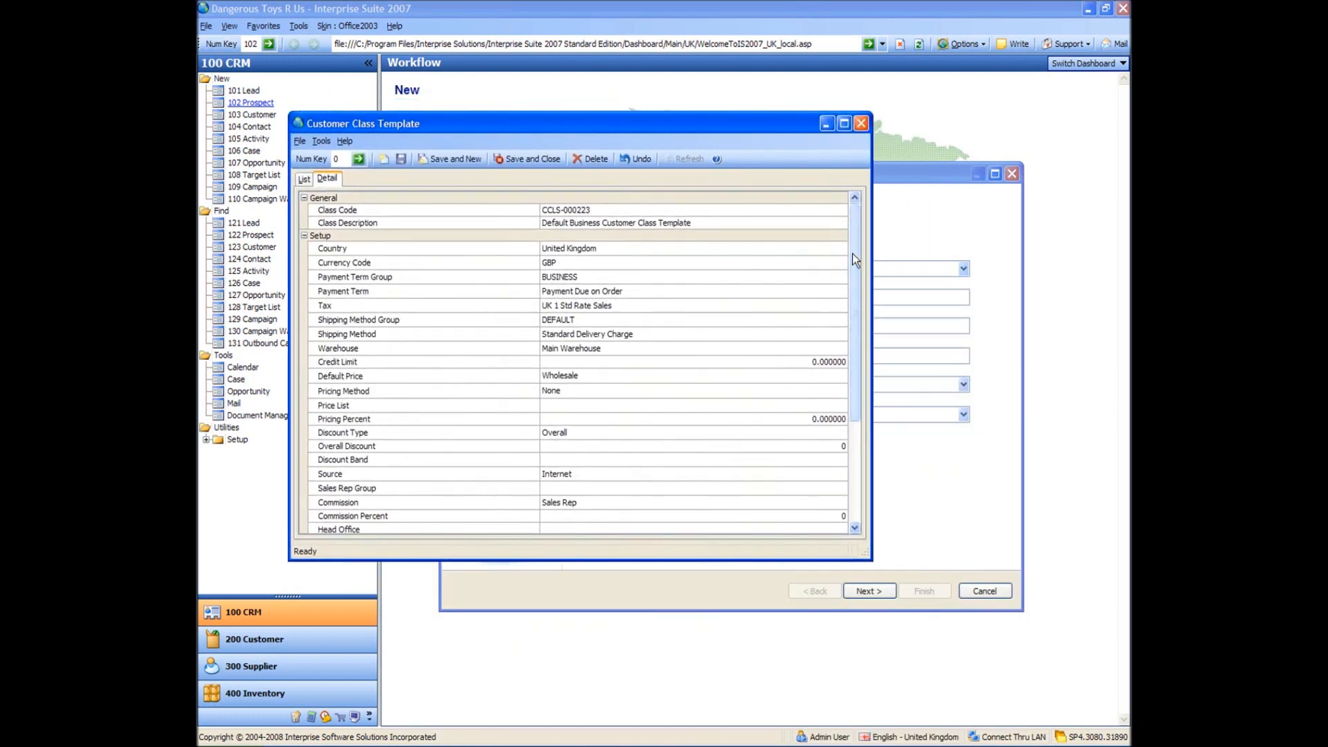
{"action": "left_click_drag", "start_coordinate": [853, 256], "coordinate": [859, 415]}
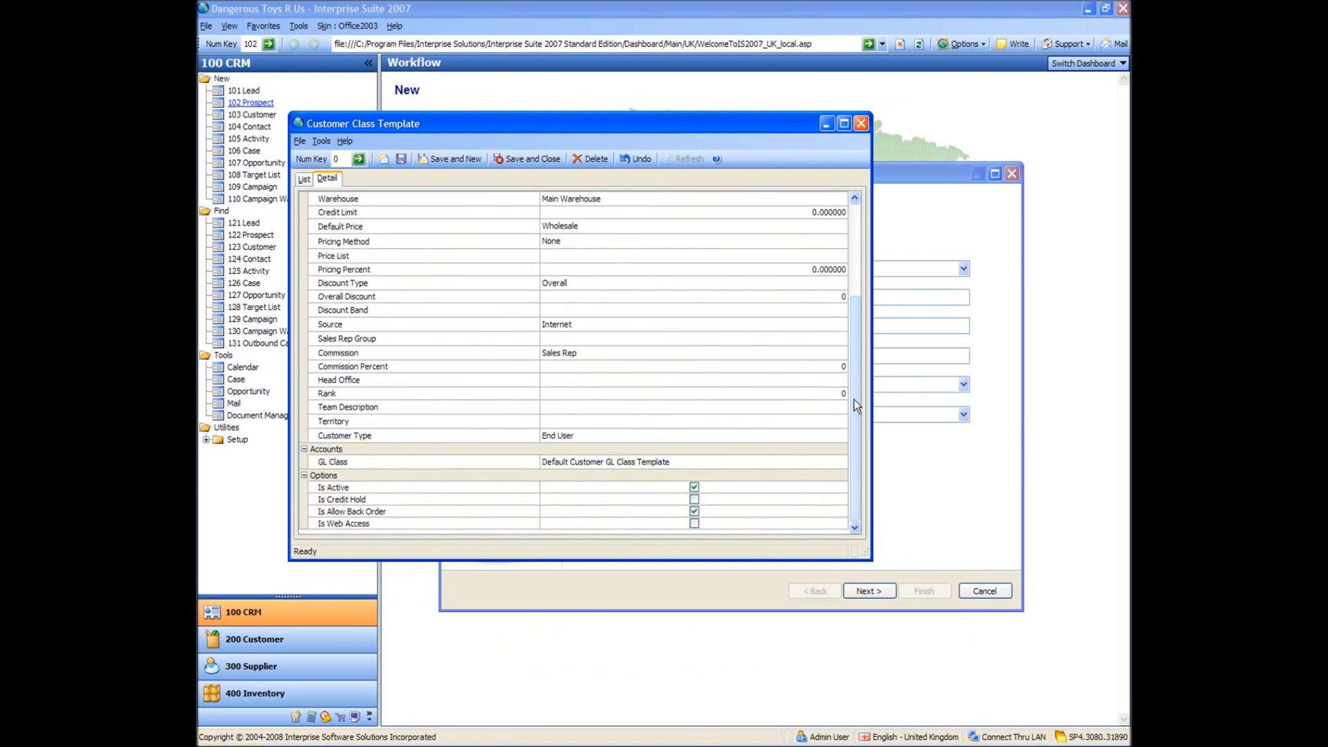
{"action": "scroll", "coordinate": [854, 400], "scroll_direction": "up", "scroll_amount": 4}
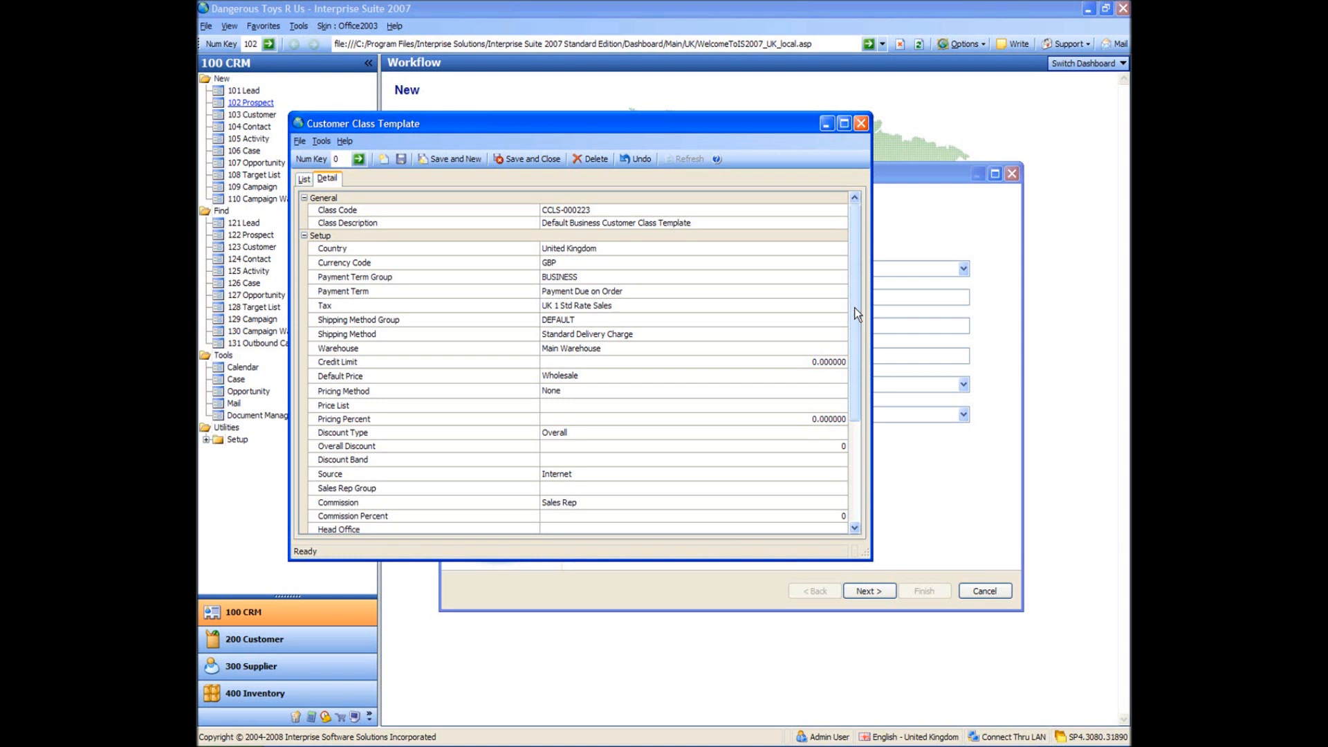
{"action": "left_click_drag", "start_coordinate": [853, 307], "coordinate": [860, 207]}
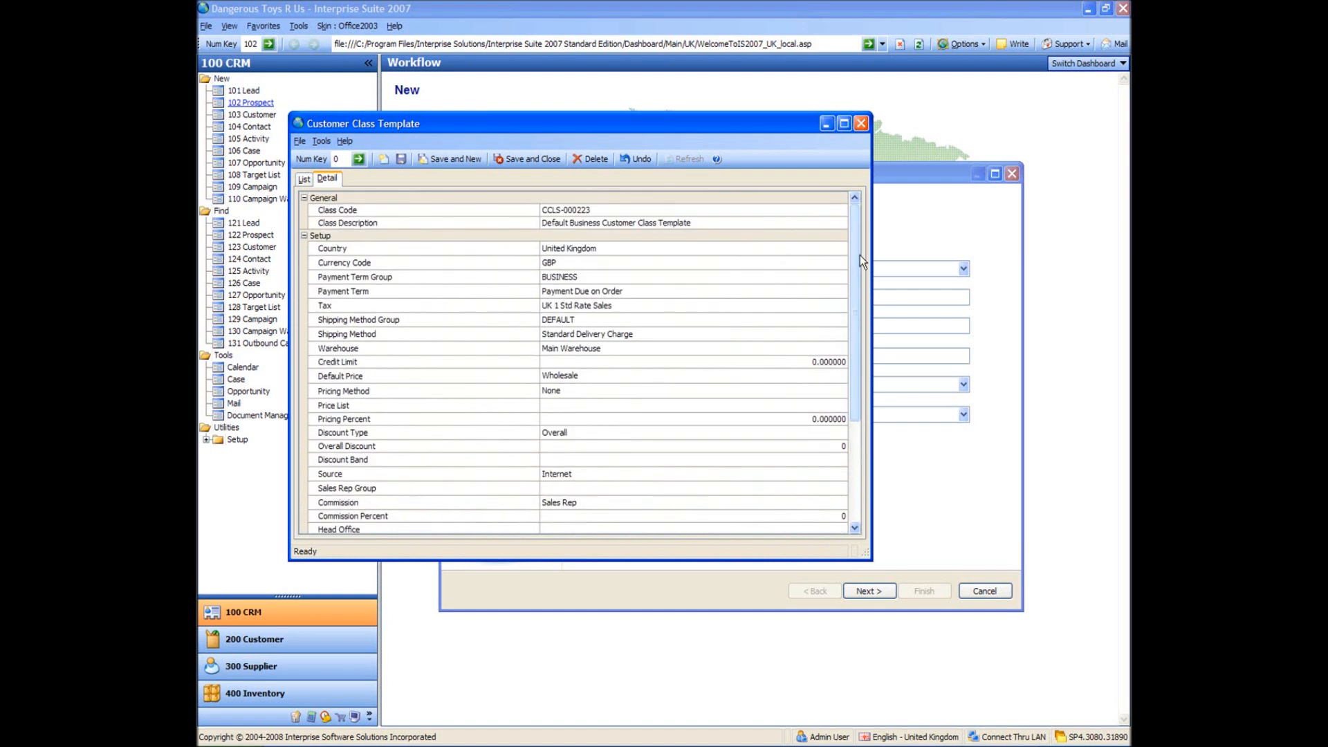
{"action": "left_click", "coordinate": [861, 123]}
- Try France as the country and inspect the class template's country, currency and tax settings
{"action": "left_click", "coordinate": [745, 268]}
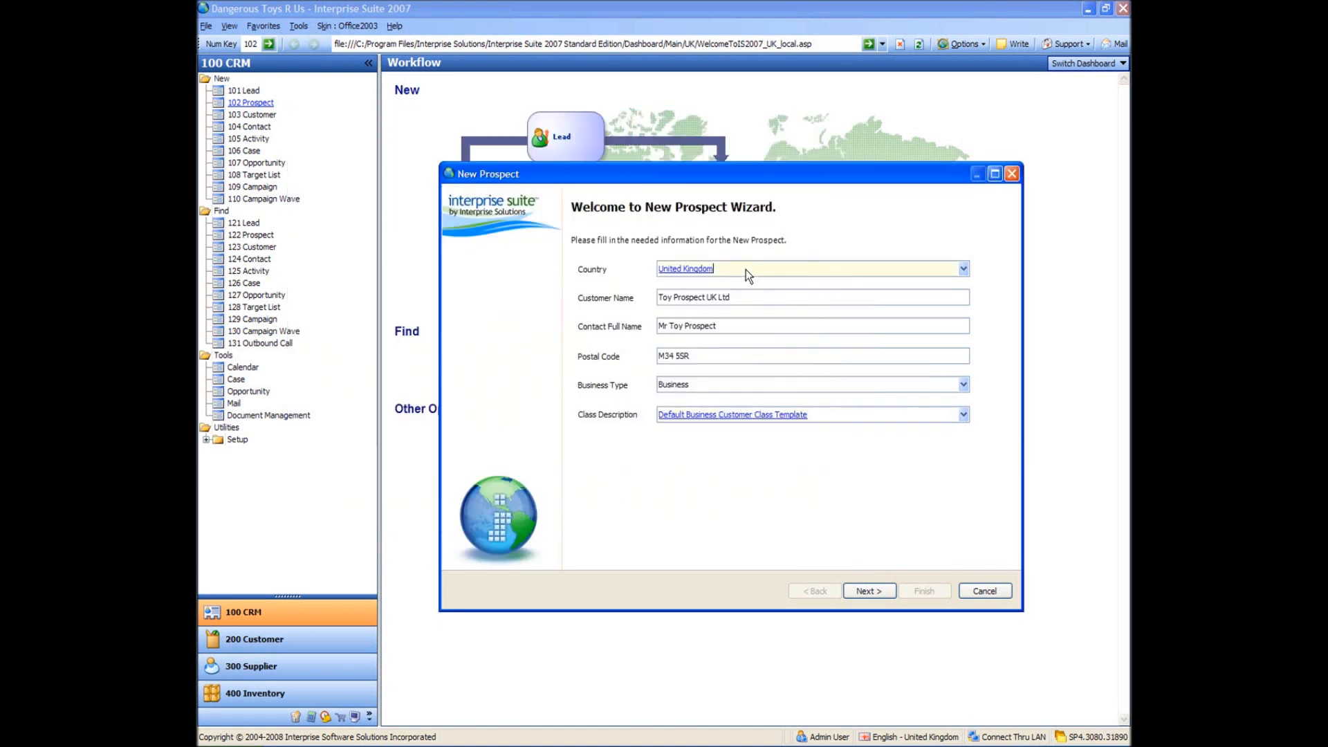
{"action": "type", "text": "france"}
{"action": "key", "text": "Tab"}
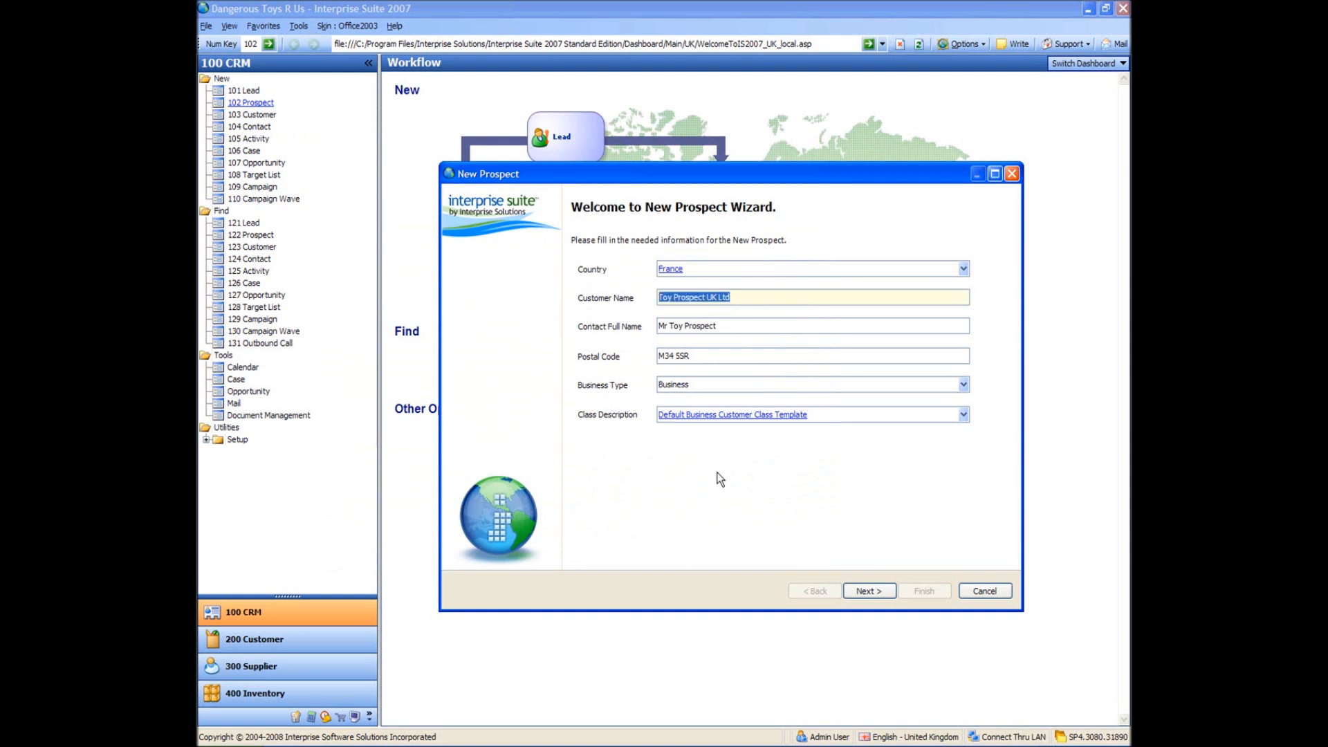
{"action": "left_click", "coordinate": [720, 419]}
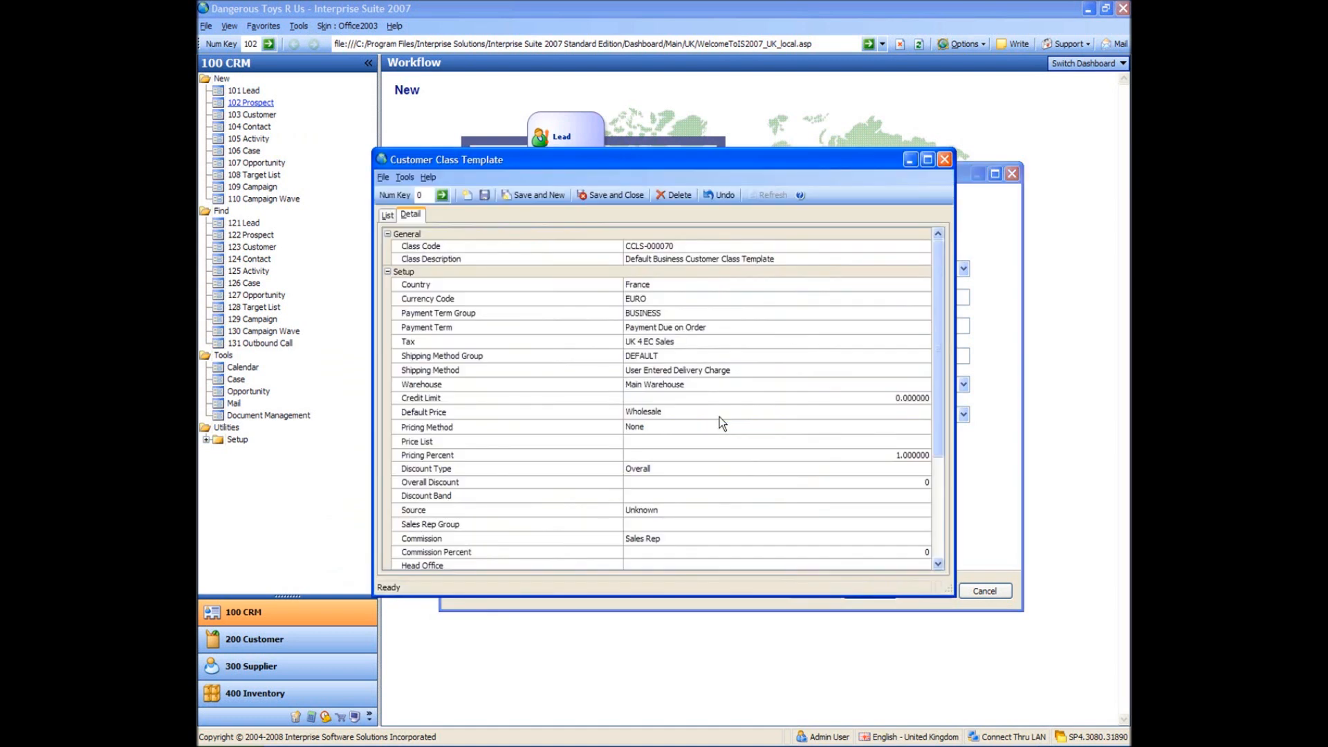
{"action": "left_click", "coordinate": [651, 284]}
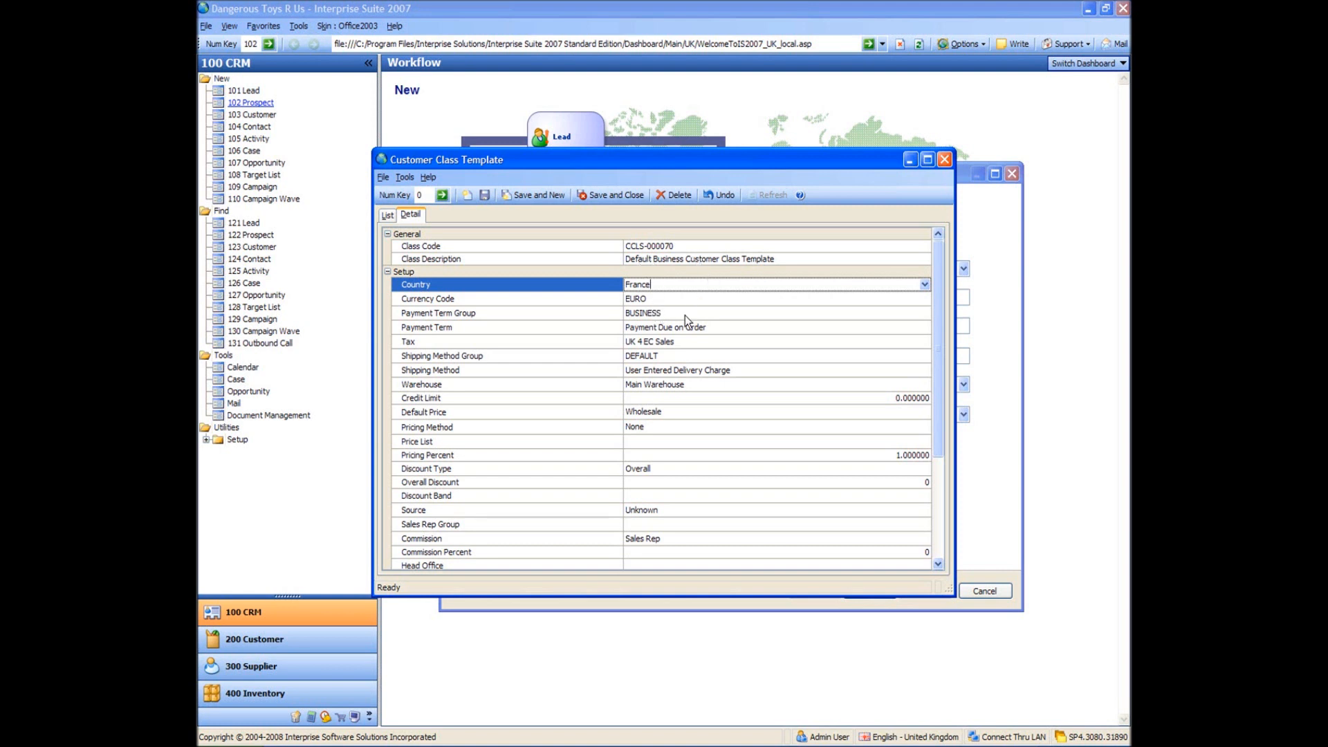
{"action": "left_click", "coordinate": [687, 297]}
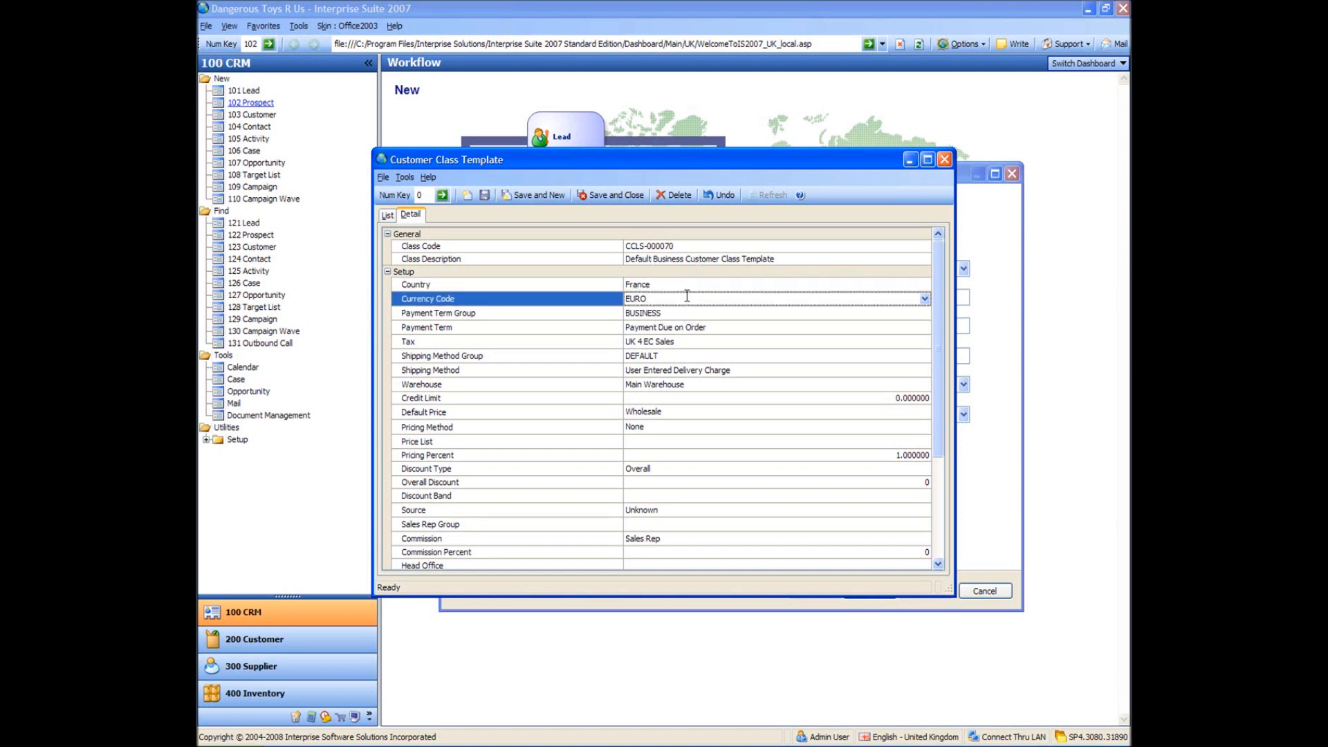
{"action": "left_click", "coordinate": [689, 343]}
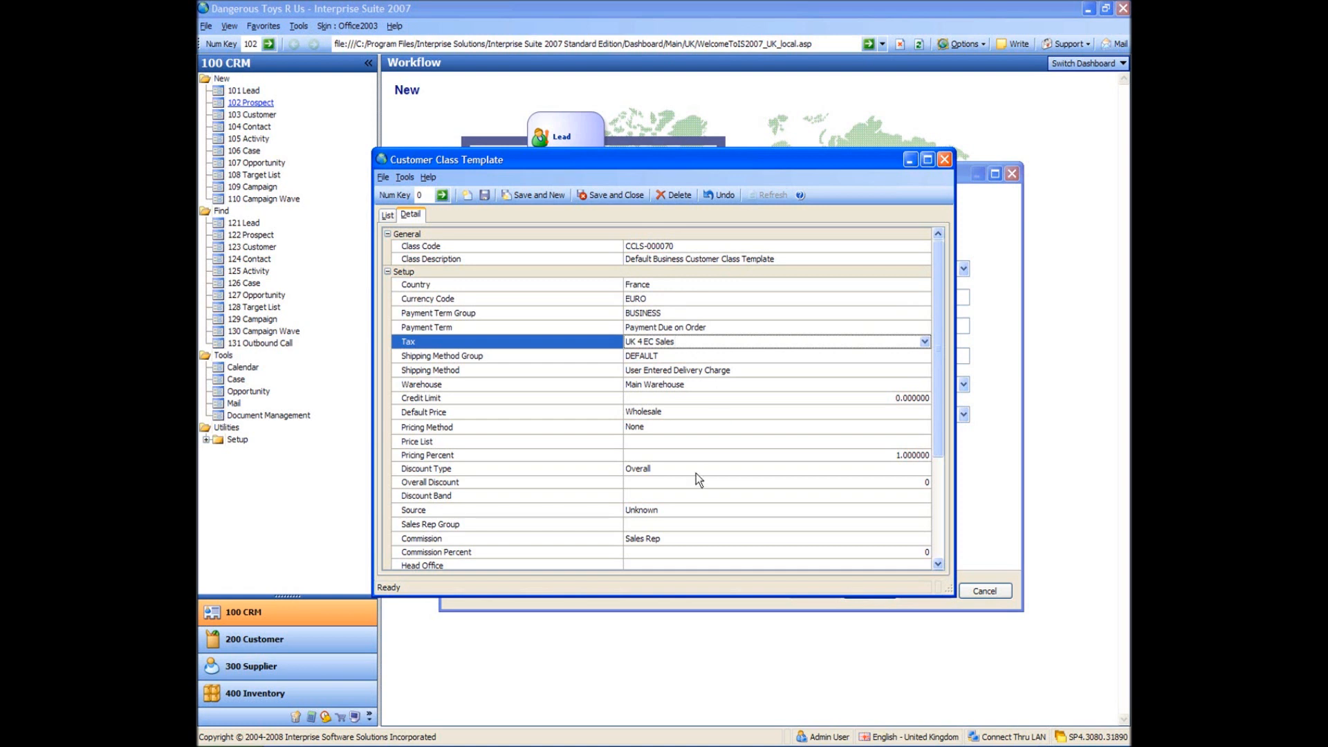
{"action": "left_click_drag", "start_coordinate": [939, 342], "coordinate": [955, 403]}
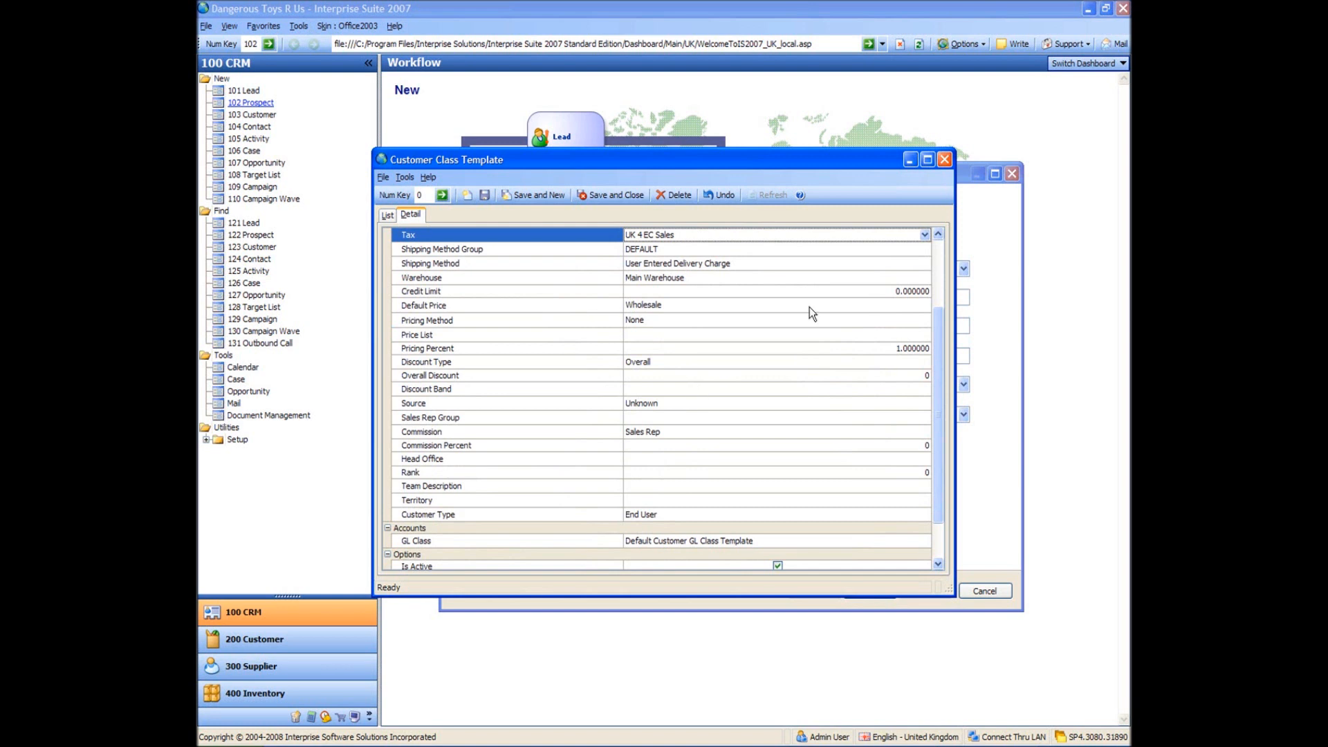
{"action": "left_click", "coordinate": [944, 161]}
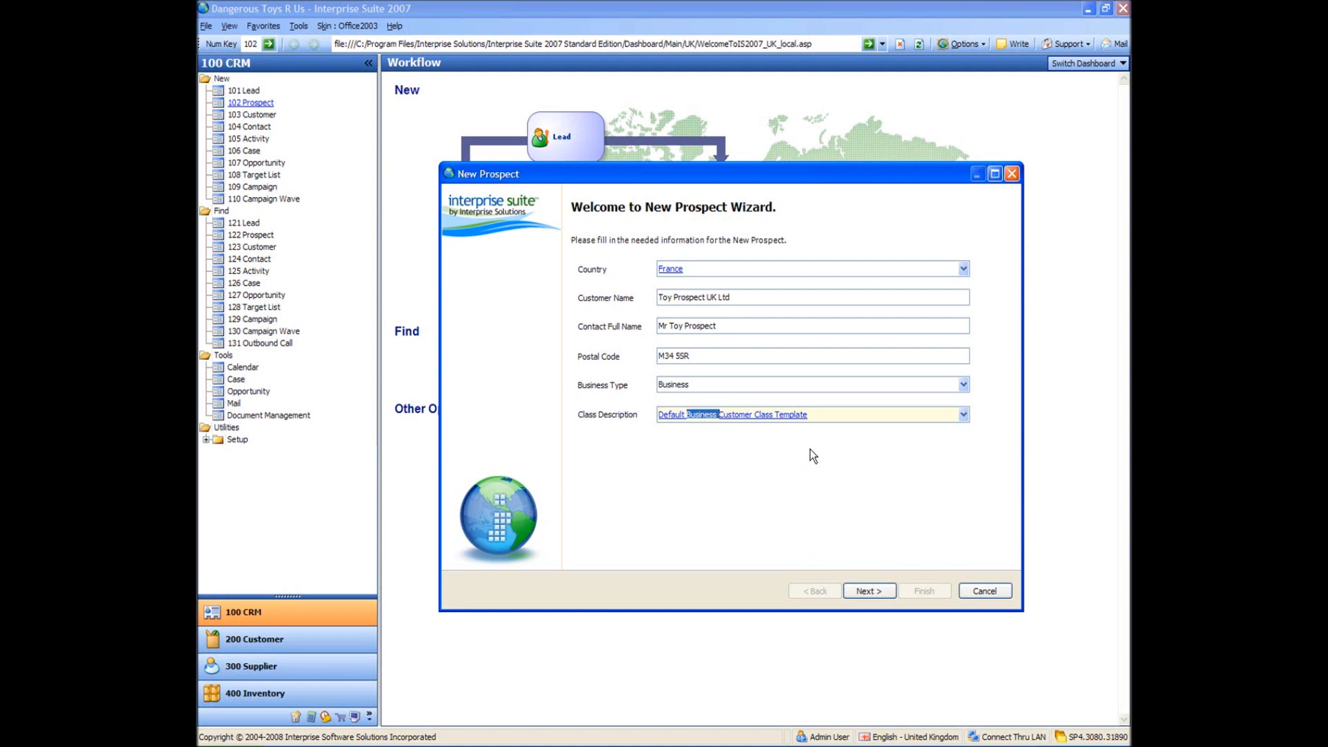
- Set the country back to United Kingdom, keep Business type, and continue to Setup Information
{"action": "left_click", "coordinate": [757, 270]}
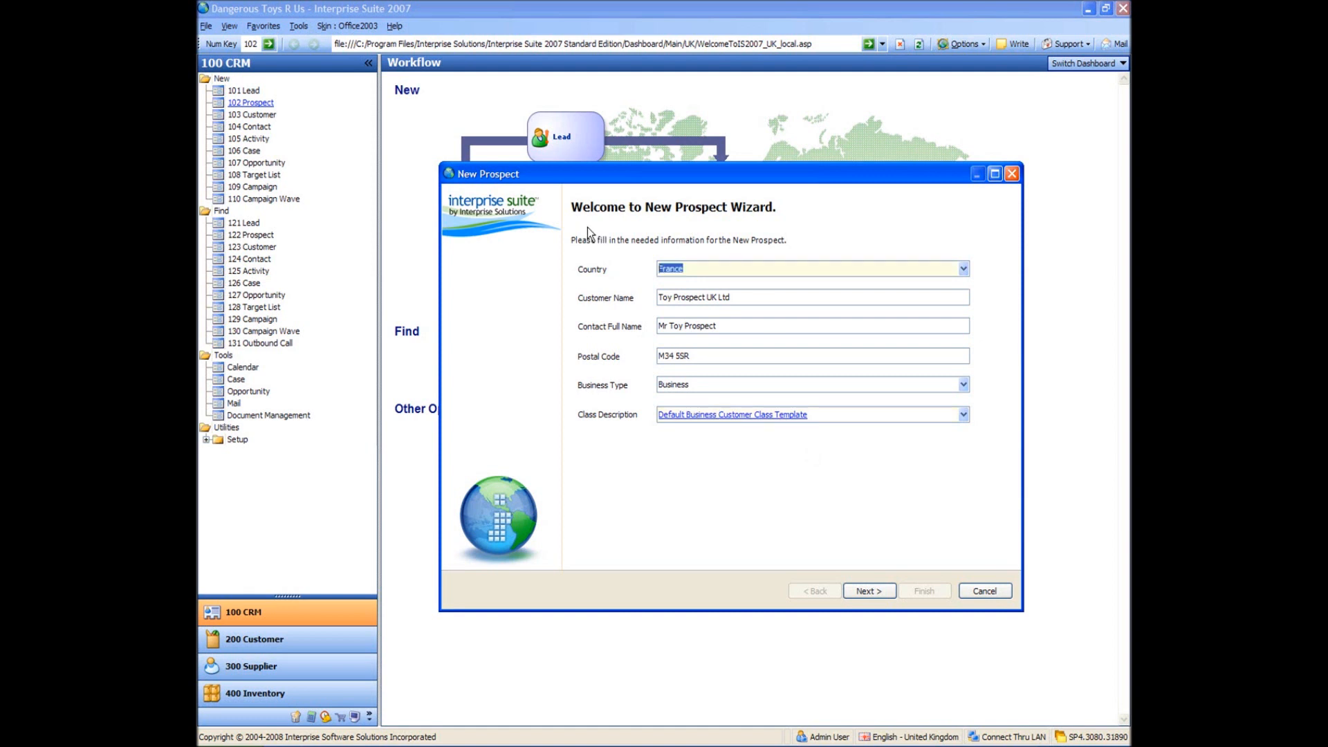
{"action": "type", "text": "united king"}
{"action": "key", "text": "Tab"}
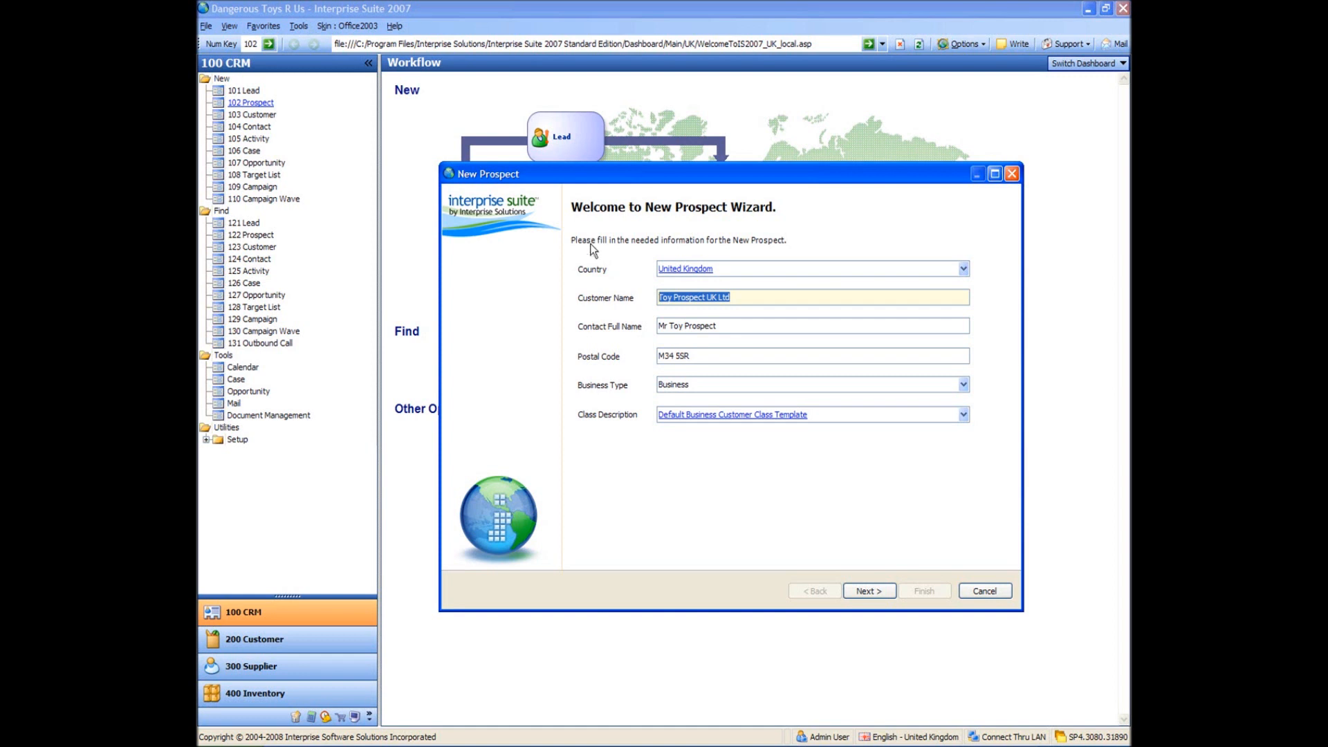
{"action": "left_click", "coordinate": [702, 388]}
{"action": "left_click", "coordinate": [702, 389]}
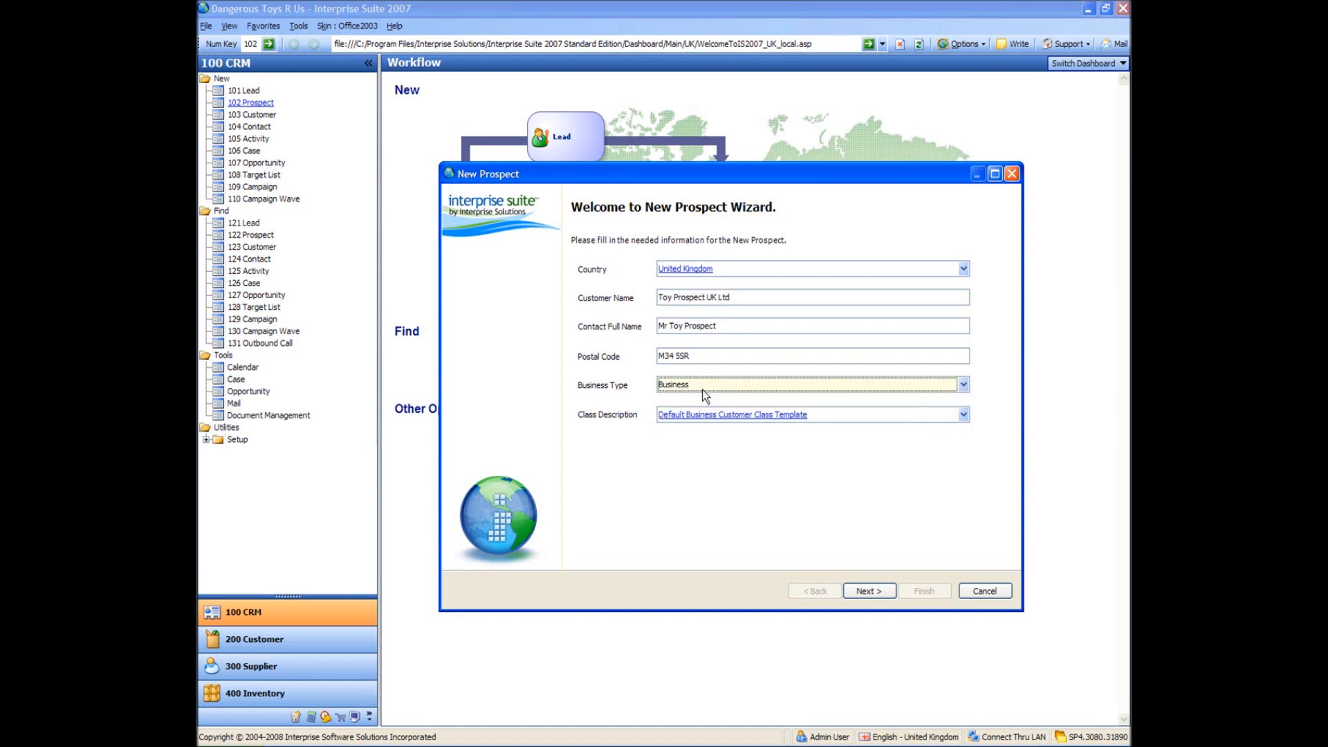
{"action": "left_click", "coordinate": [870, 591]}
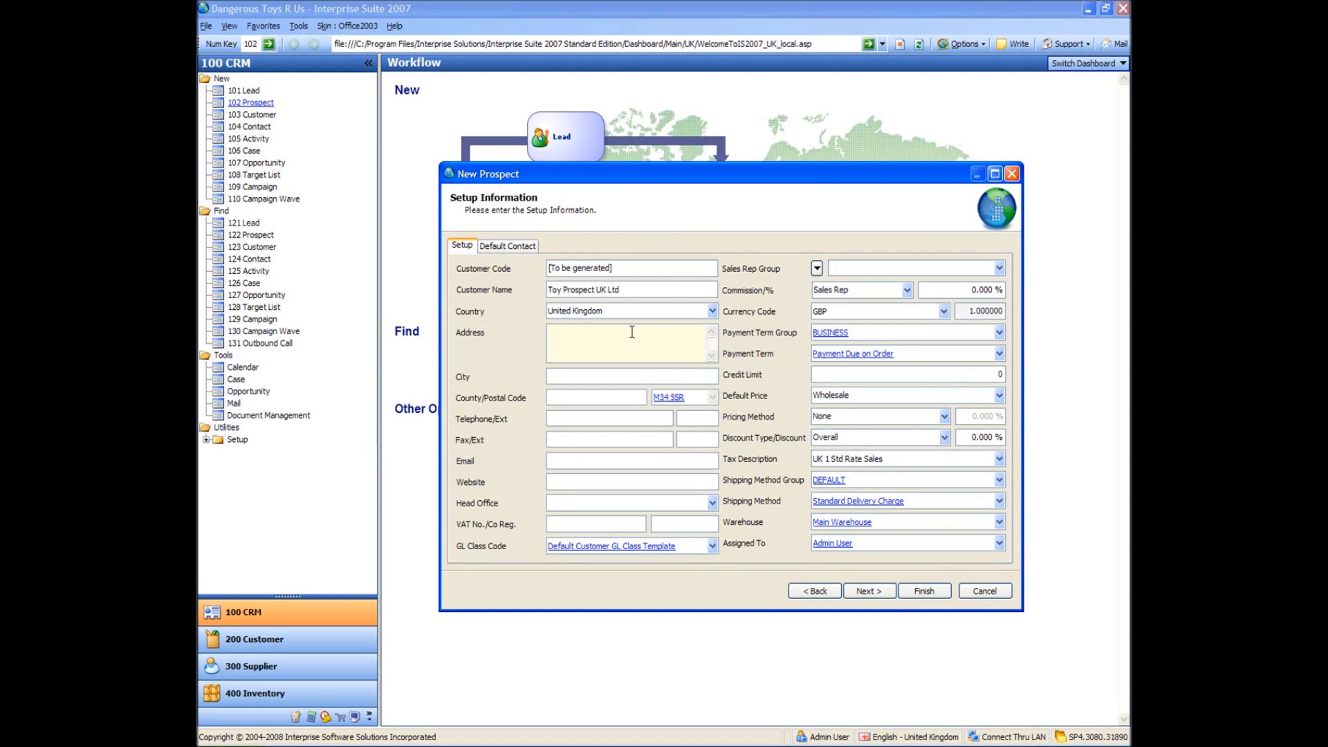
- Type the prospect's street address, town, city and county
{"action": "type", "text": "2345 Toy Road Toy TownToy City"}
{"action": "type", "text": "Lanc"}
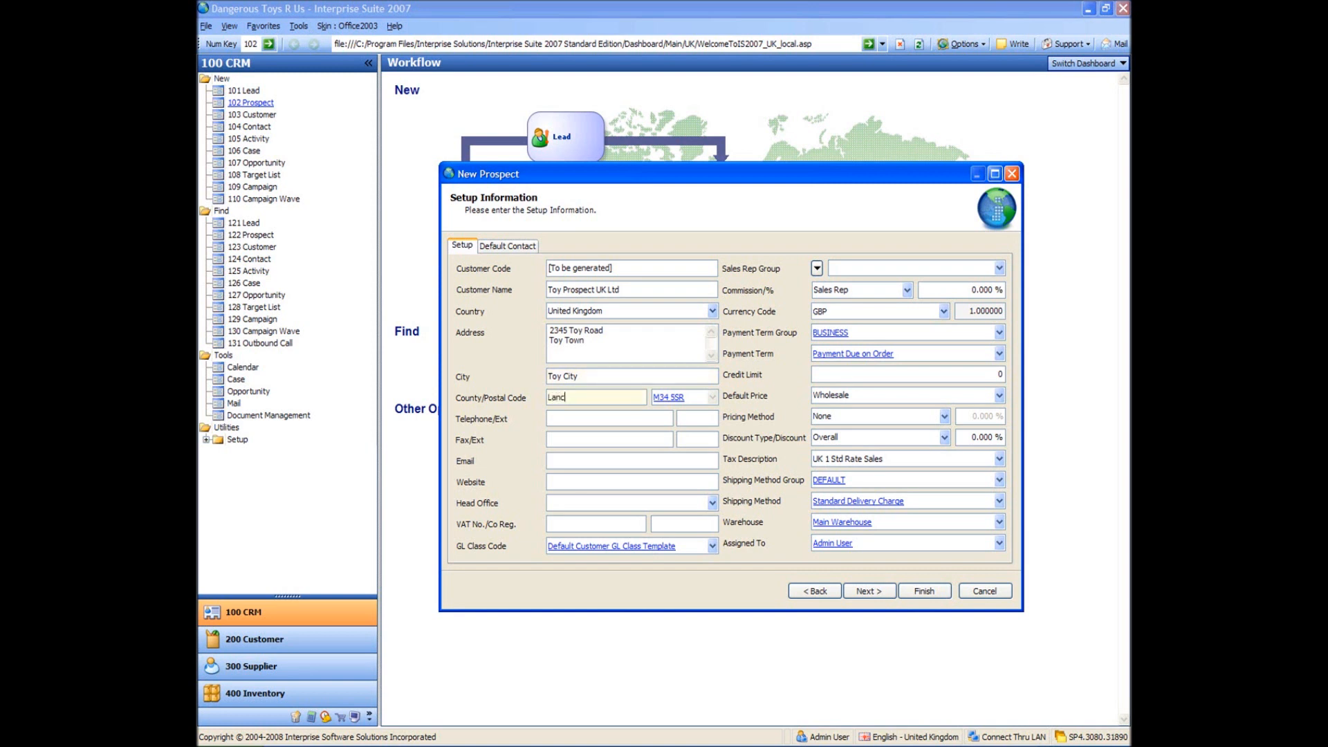
{"action": "type", "text": "ashire"}
{"action": "key", "text": "Tab"}
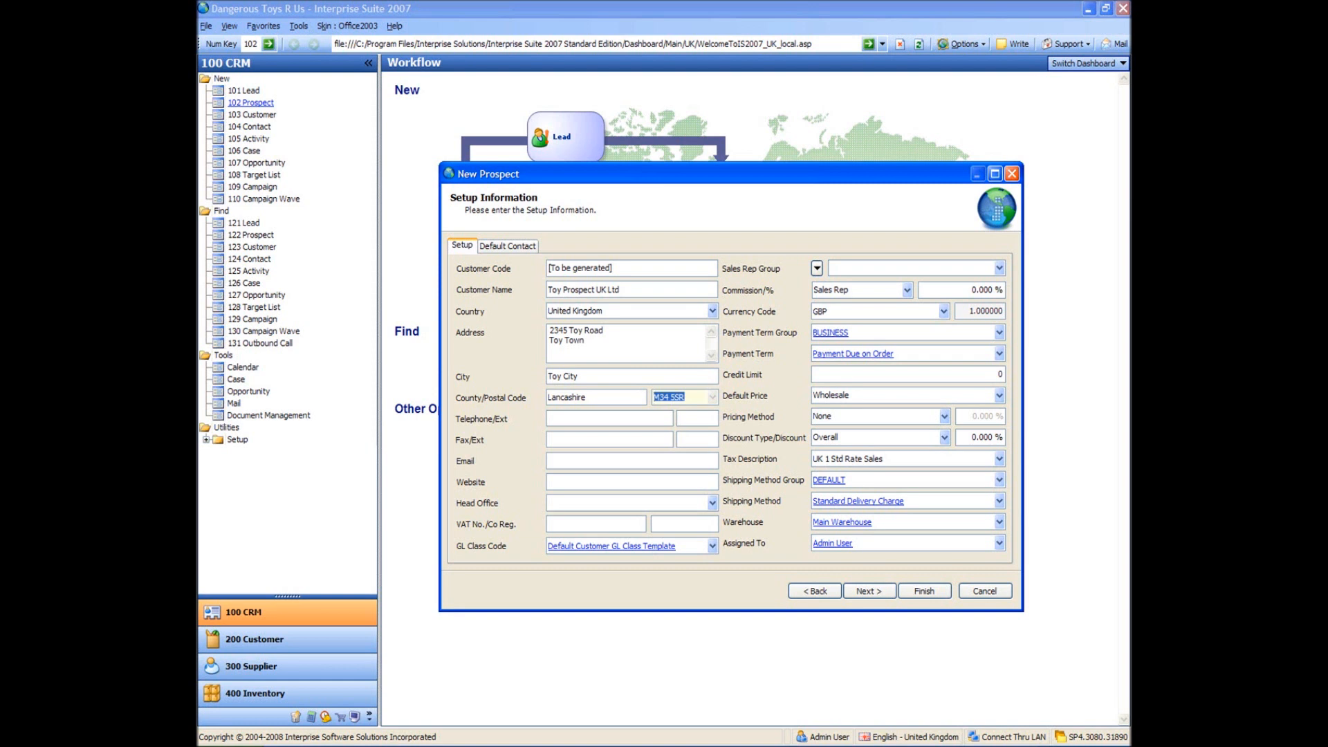
{"action": "key", "text": "Tab"}
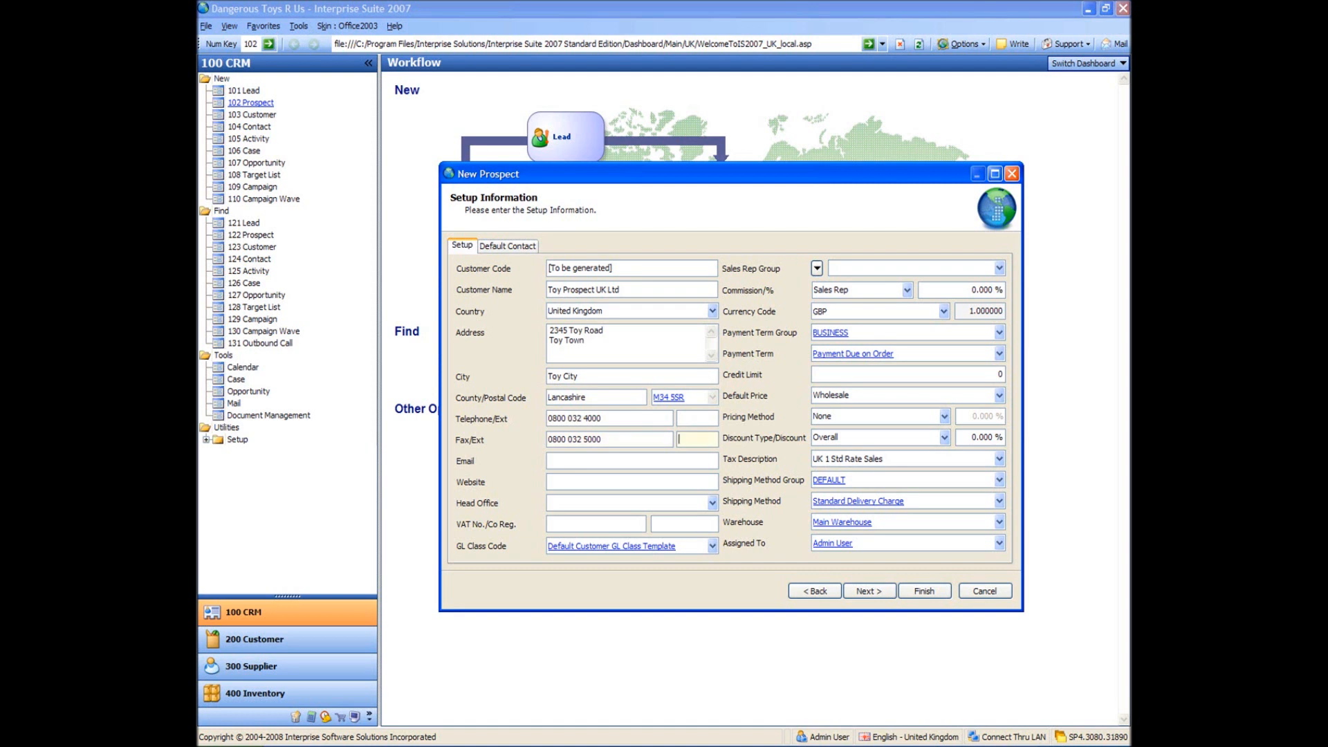
{"action": "type", "text": "www."}
{"action": "type", "text": "toypros"}
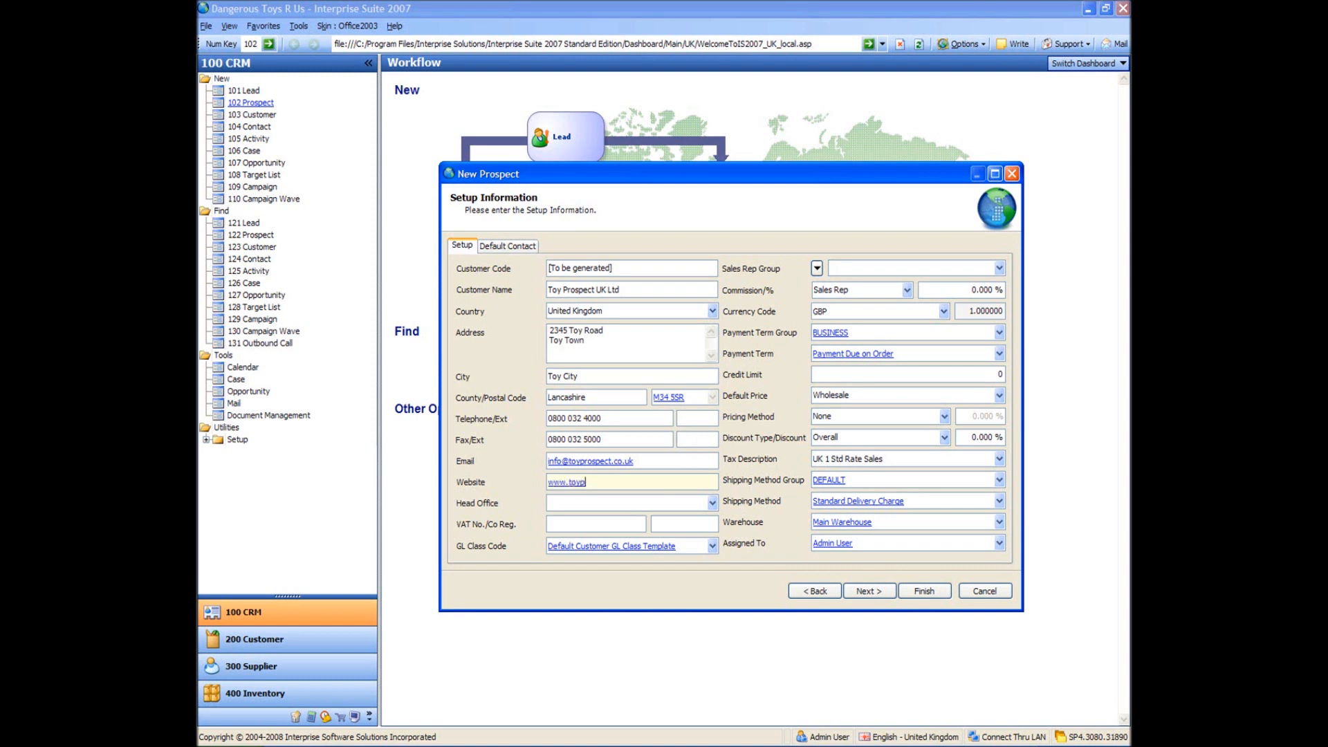
{"action": "type", "text": "pe"}
{"action": "type", "text": "ct.co.uk"}
- Finish the wizard to create the Toy Prospect UK Ltd record, then save and close it
{"action": "left_click", "coordinate": [924, 591]}
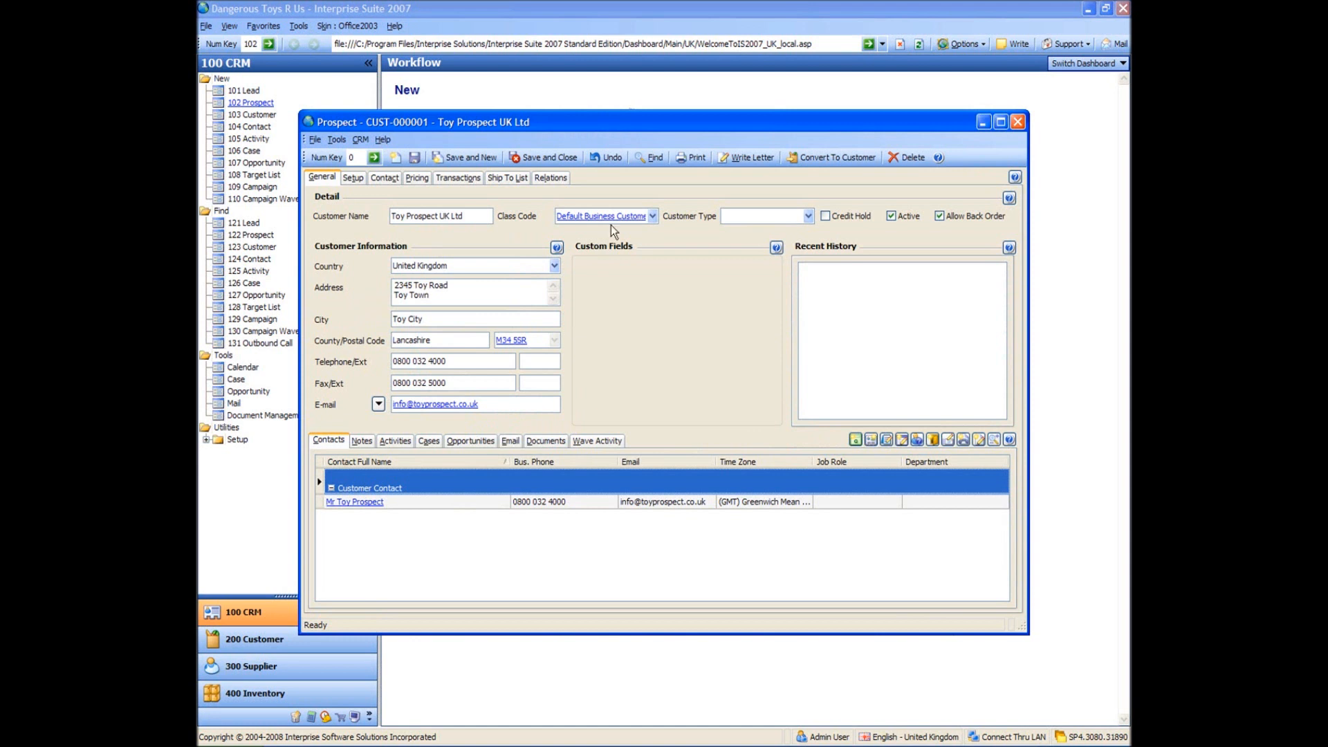
{"action": "left_click_drag", "start_coordinate": [498, 122], "coordinate": [488, 95]}
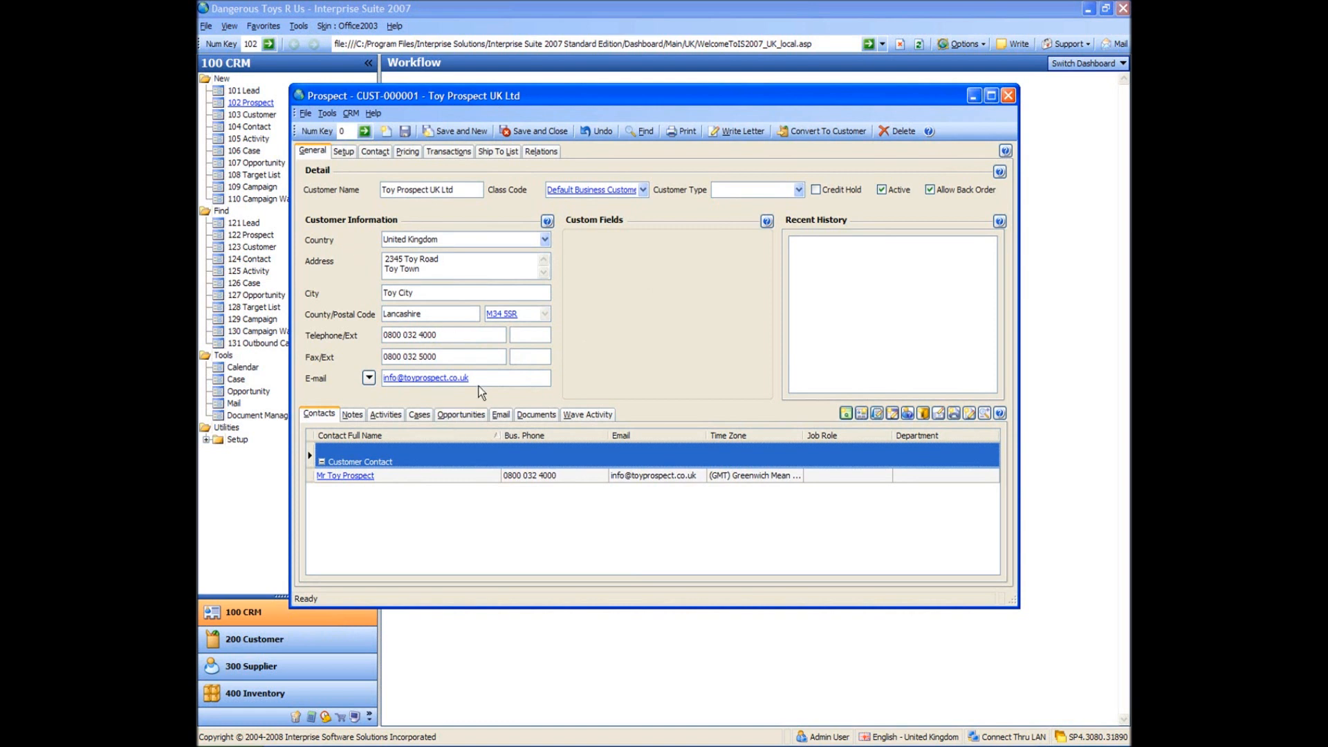
{"action": "left_click", "coordinate": [533, 130]}
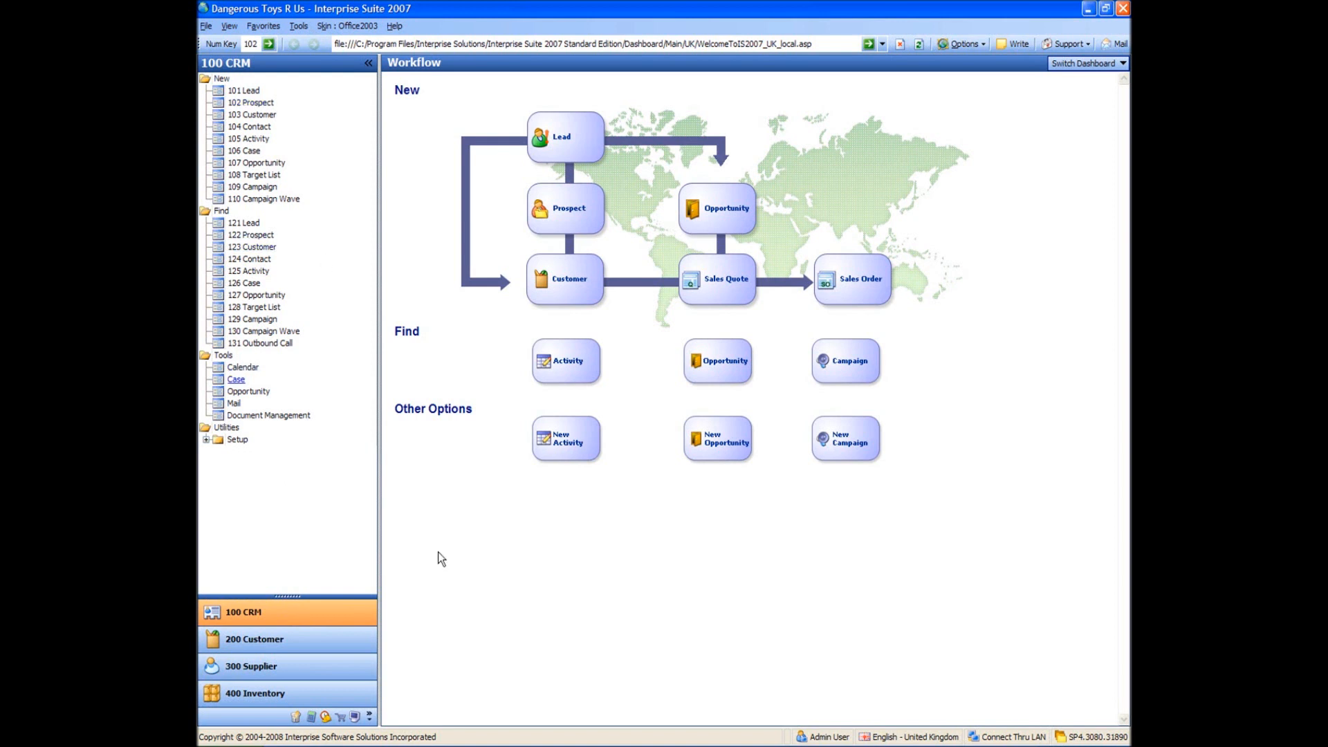
- Launch the Import Wizard from the 900 System Manager tools
{"action": "left_click", "coordinate": [355, 718]}
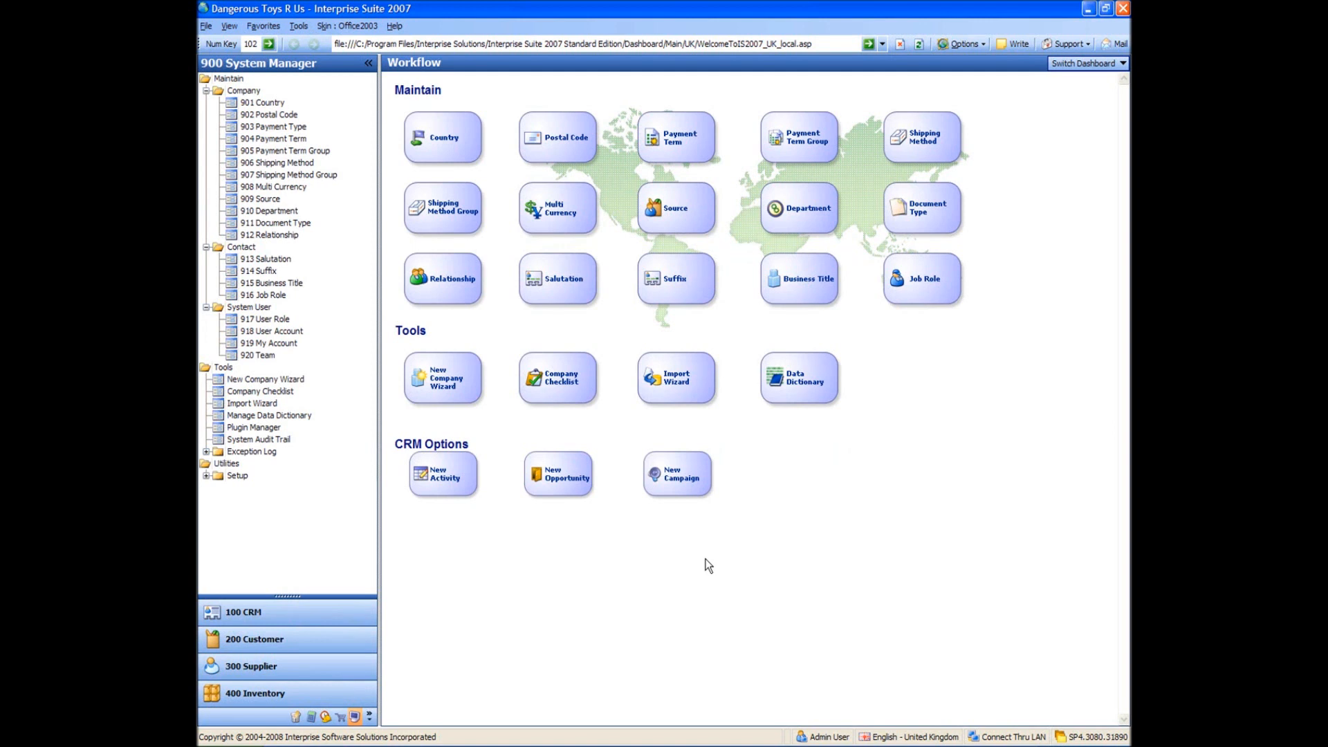
{"action": "left_click", "coordinate": [258, 405]}
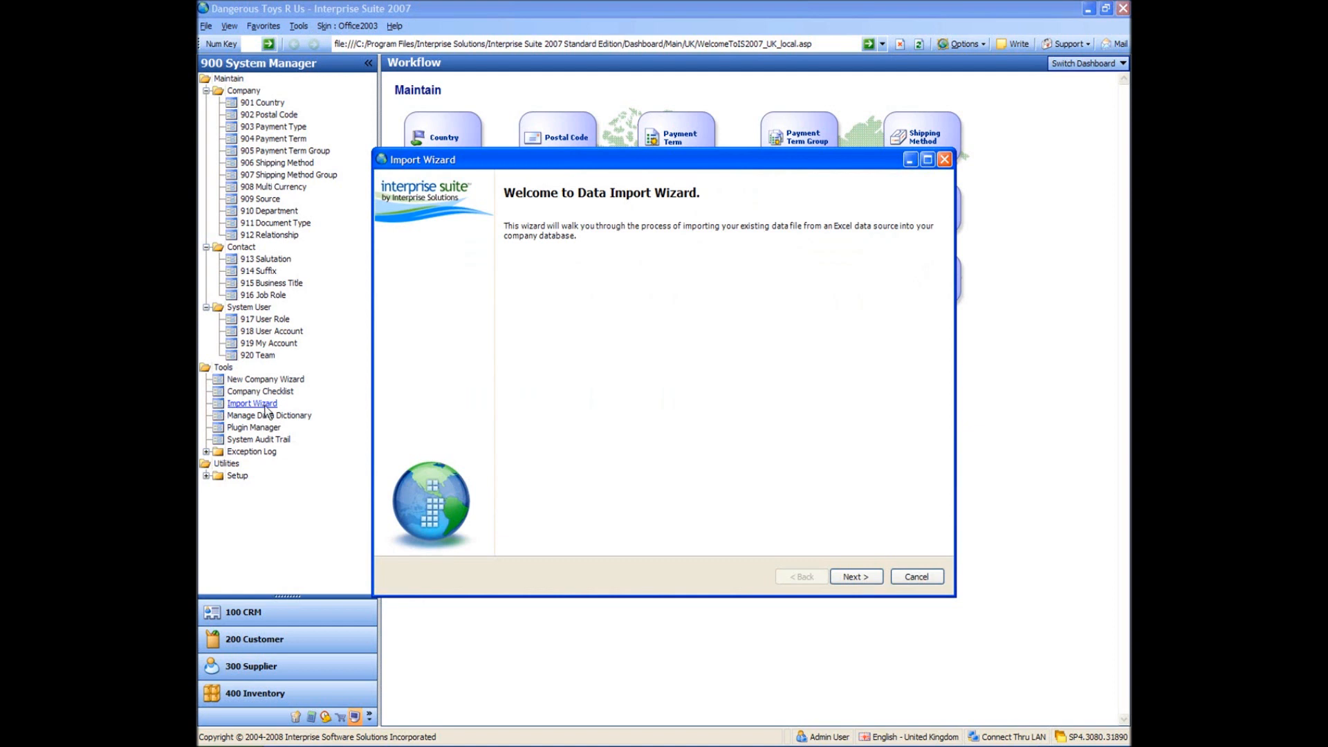
- Choose the CRM table group, tick Leads, and create its Excel import template
{"action": "left_click", "coordinate": [847, 578]}
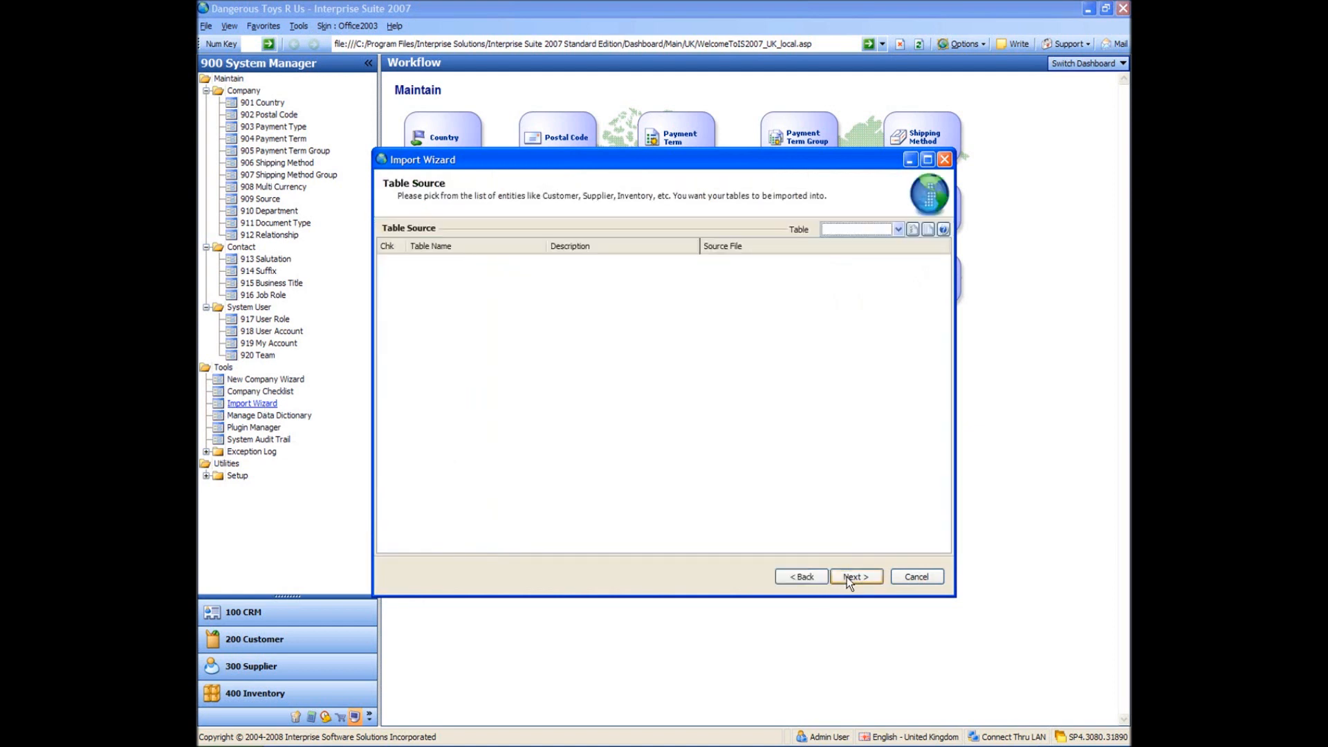
{"action": "left_click", "coordinate": [896, 230]}
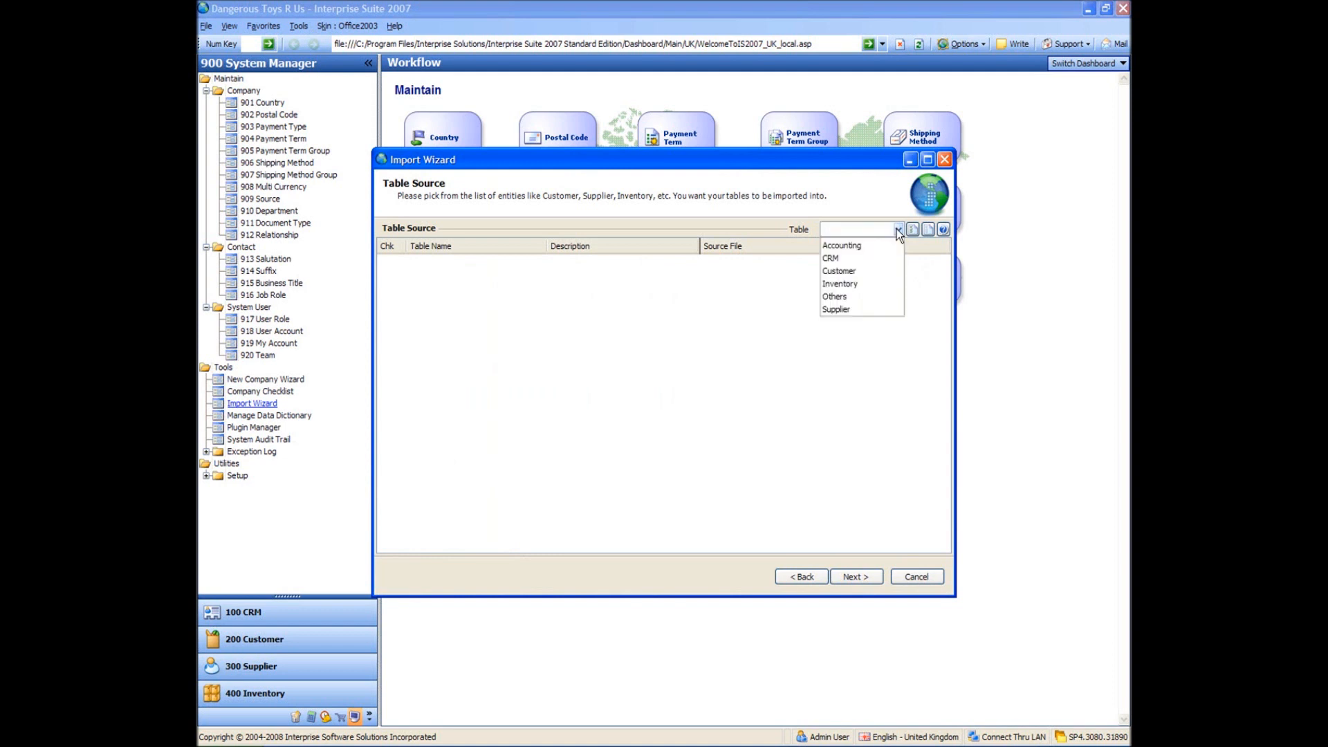
{"action": "left_click", "coordinate": [838, 262]}
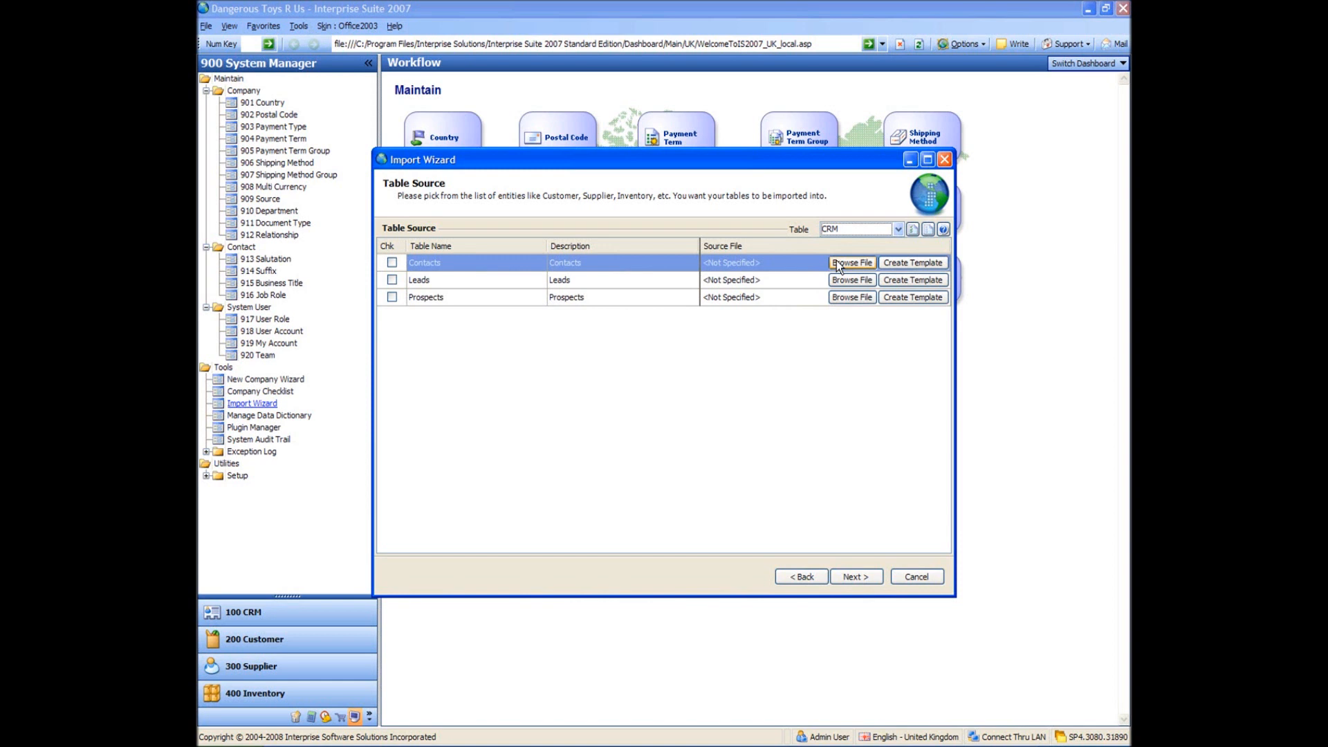
{"action": "left_click", "coordinate": [683, 387]}
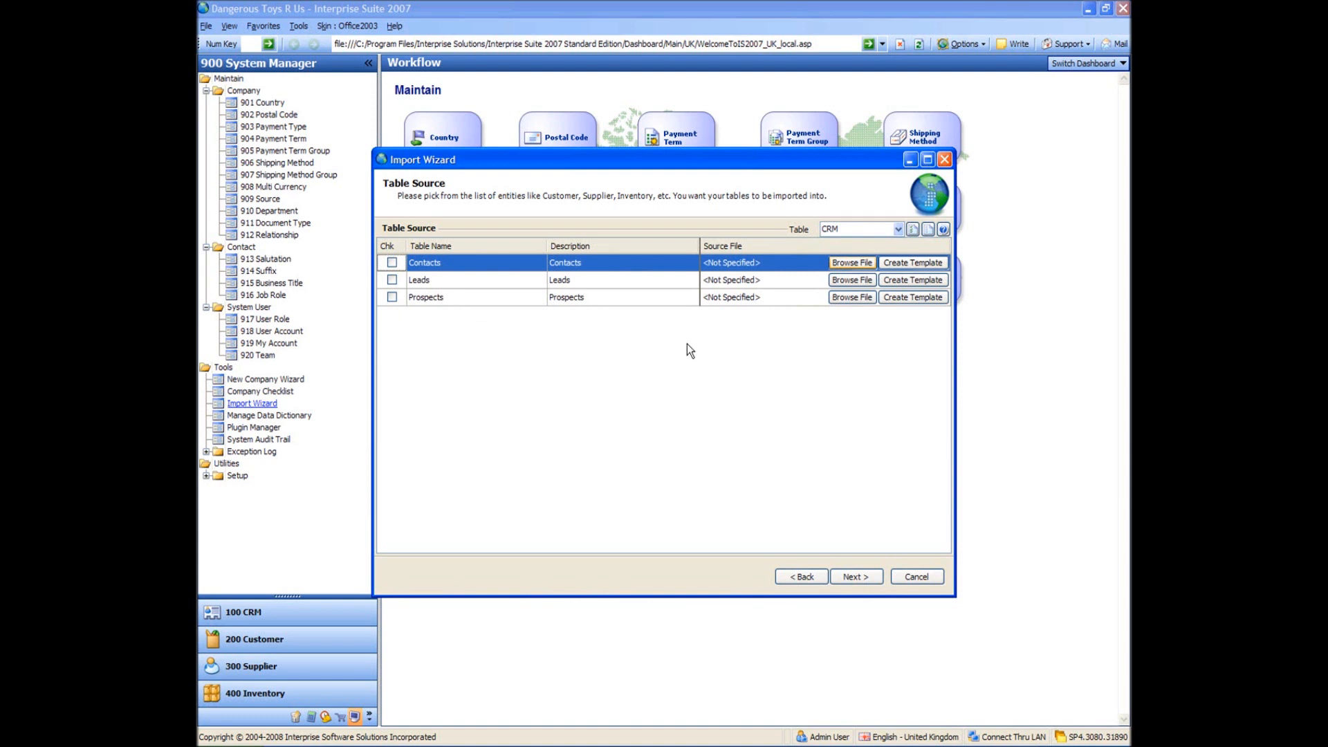
{"action": "left_click", "coordinate": [393, 281]}
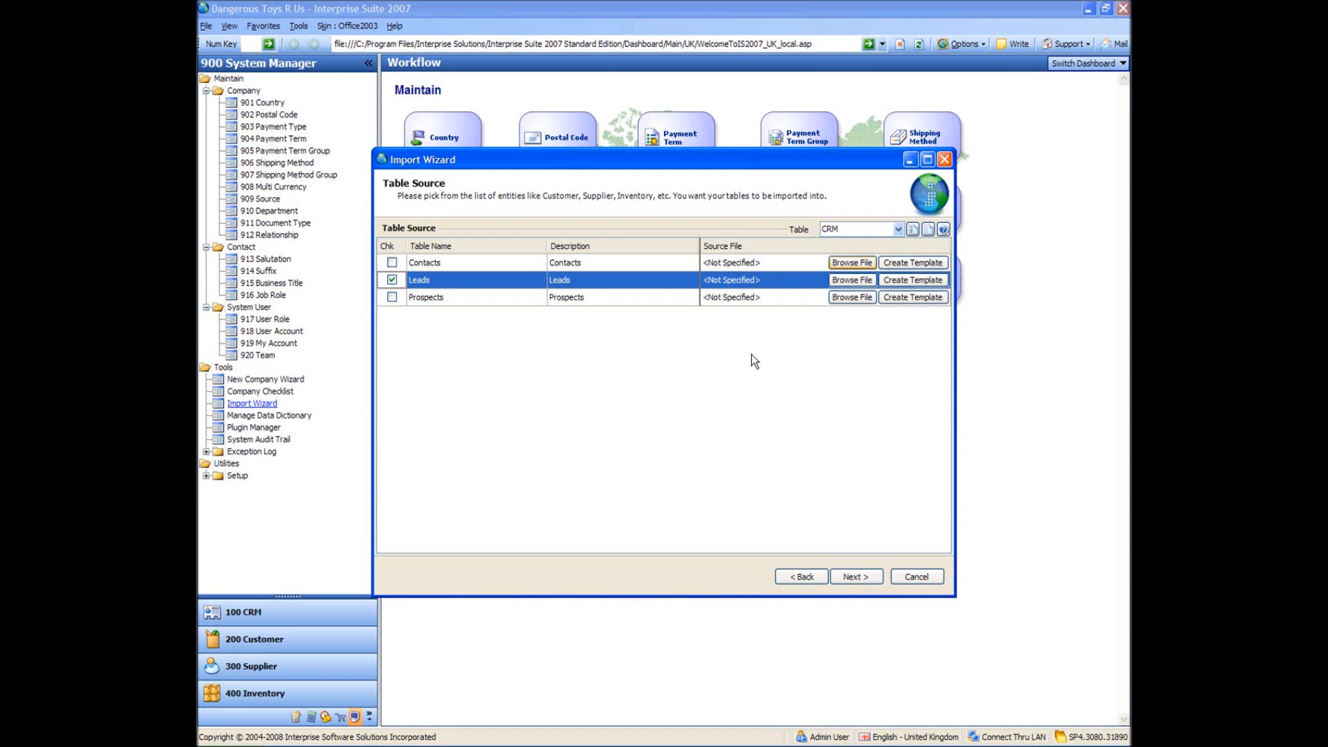
{"action": "left_click", "coordinate": [902, 279]}
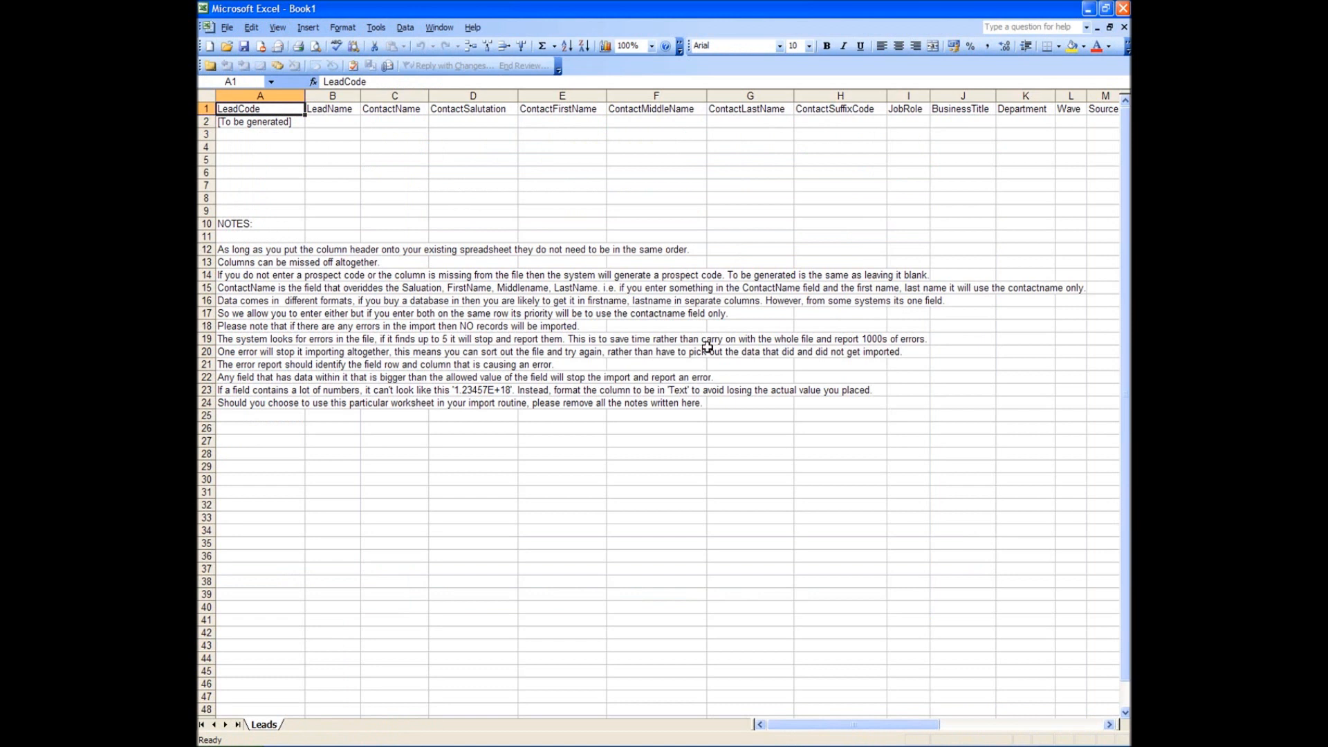
- Inspect the Leads template cells under LeadName, LeadCode (A1) and ContactMiddleName, then dismiss Excel
{"action": "left_click", "coordinate": [328, 159]}
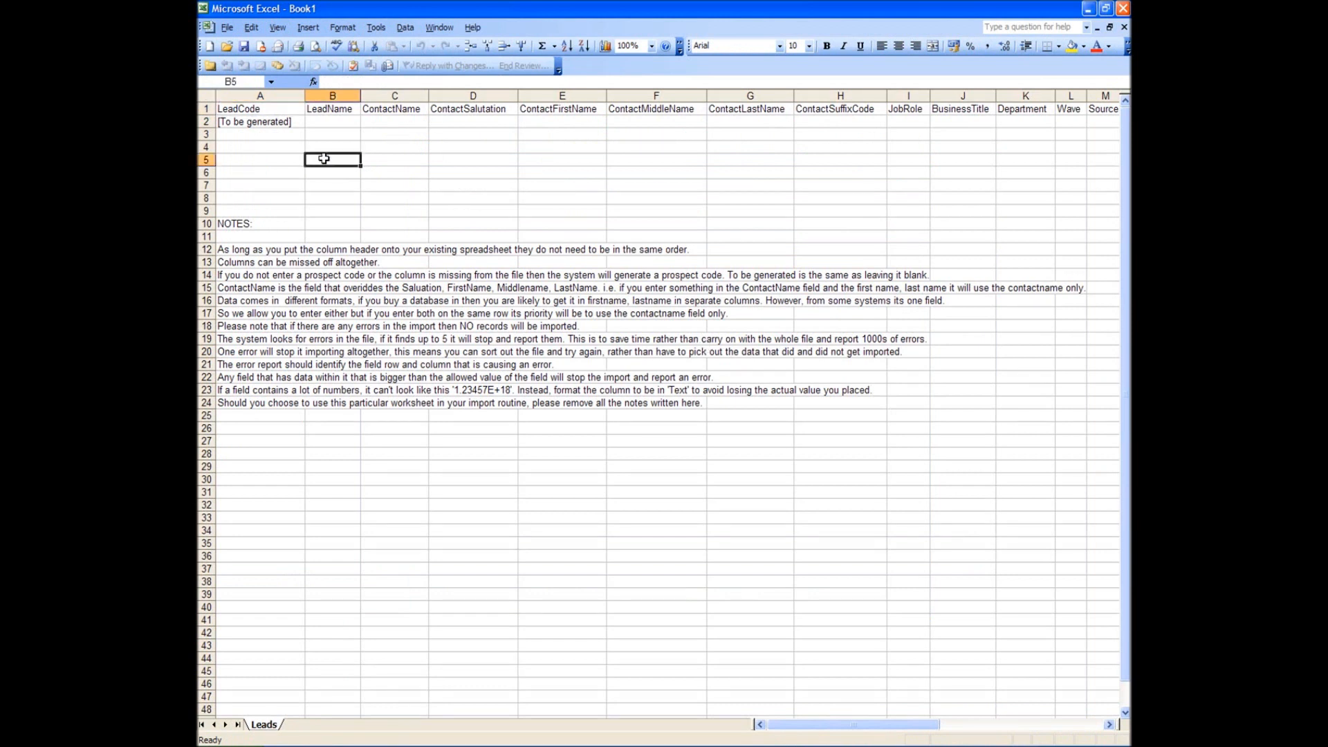
{"action": "left_click", "coordinate": [265, 110]}
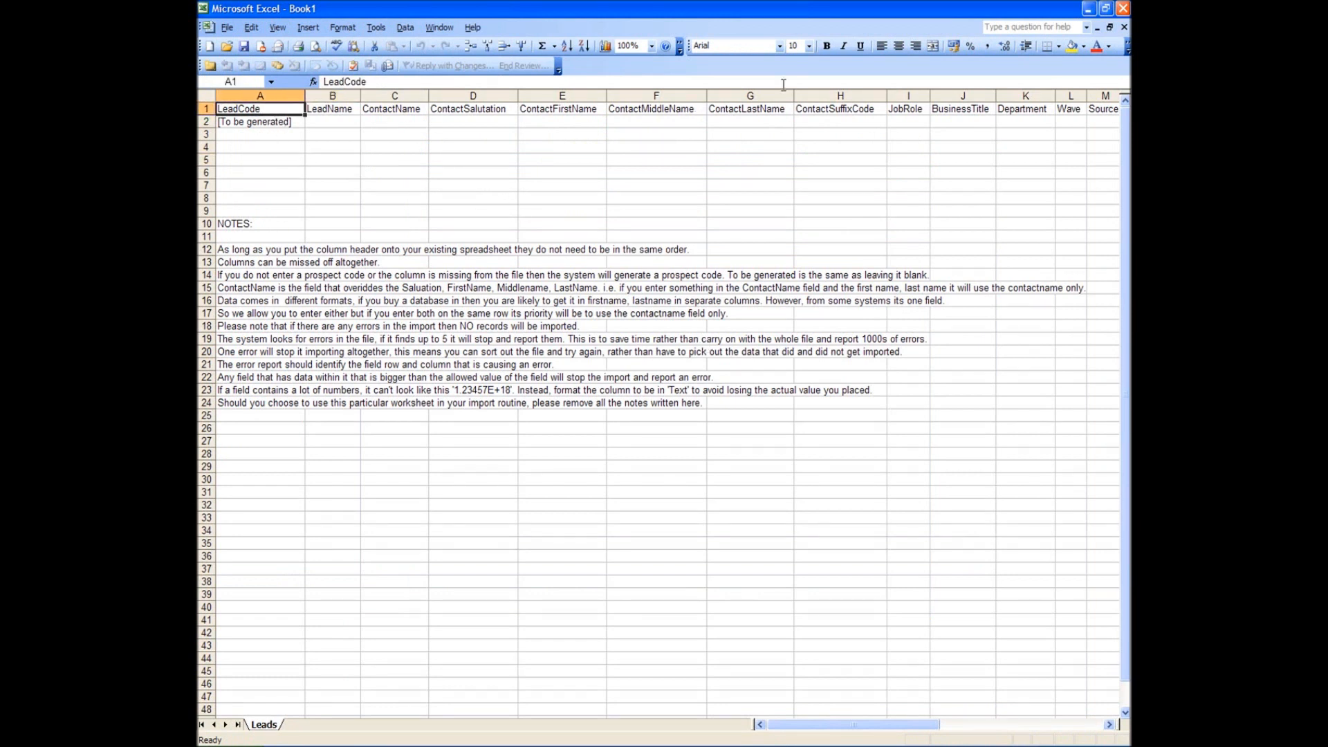
{"action": "left_click", "coordinate": [701, 157]}
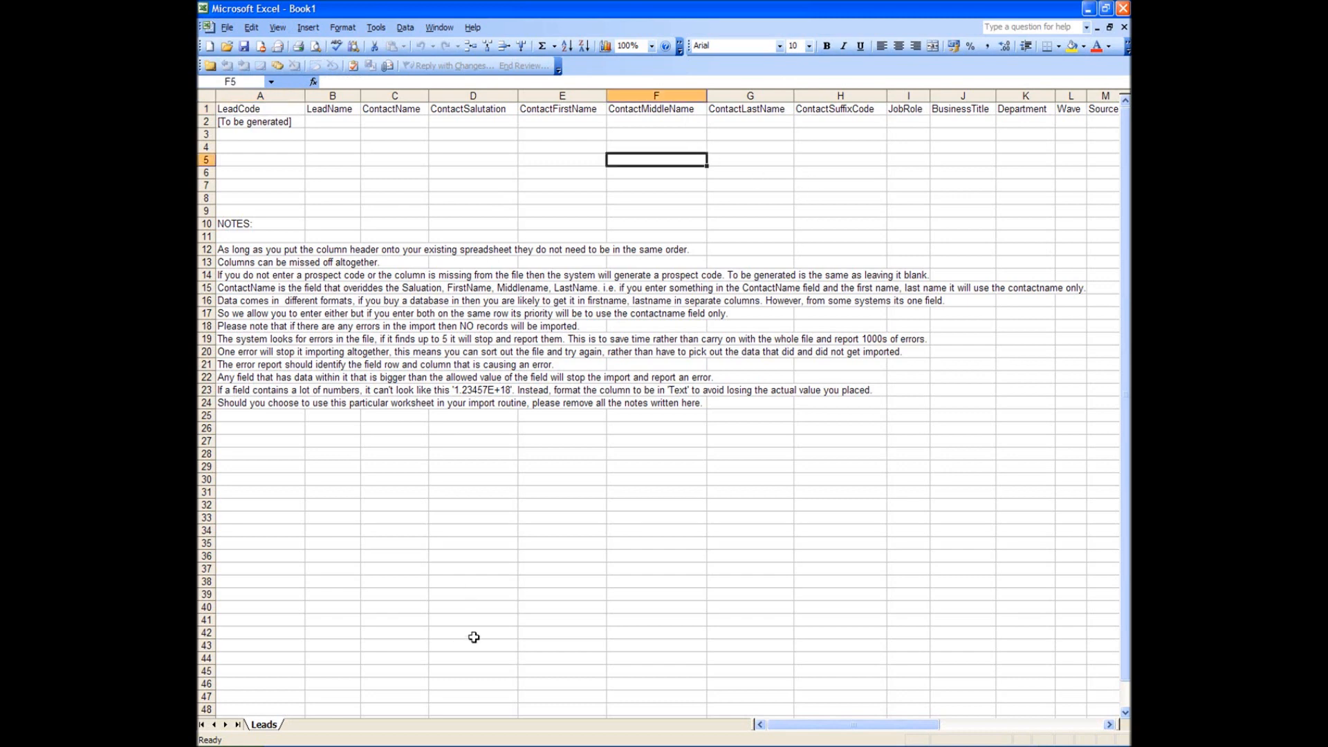
{"action": "mouse_move", "coordinate": [858, 728]}
{"action": "left_mouse_down"}
{"action": "mouse_move", "coordinate": [993, 716]}
{"action": "mouse_move", "coordinate": [1035, 728]}
{"action": "mouse_move", "coordinate": [846, 708]}
{"action": "left_mouse_up"}
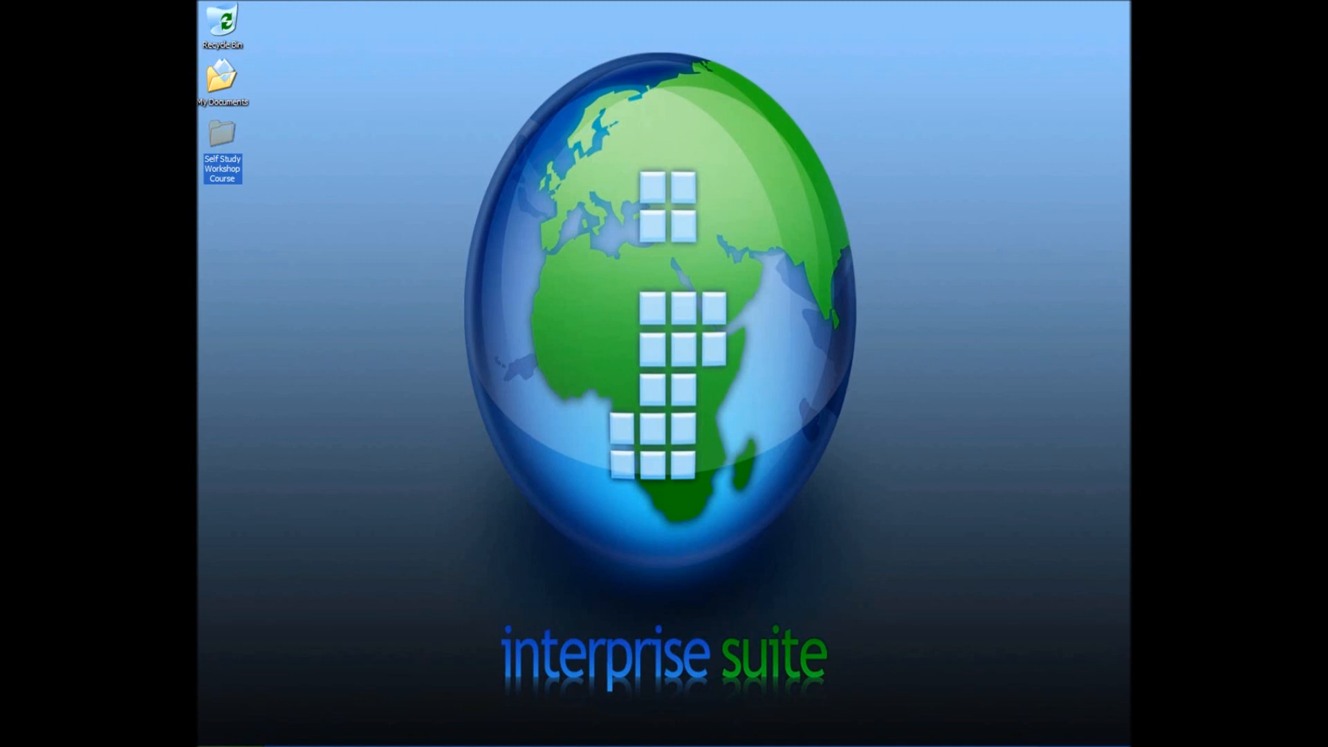
- Browse Self Study Workshop Course > 4 Support Workshop Import Files and select CRM Lead Import (Incorrect Headings).xls
{"action": "left_click", "coordinate": [259, 223]}
{"action": "double_click", "coordinate": [220, 133]}
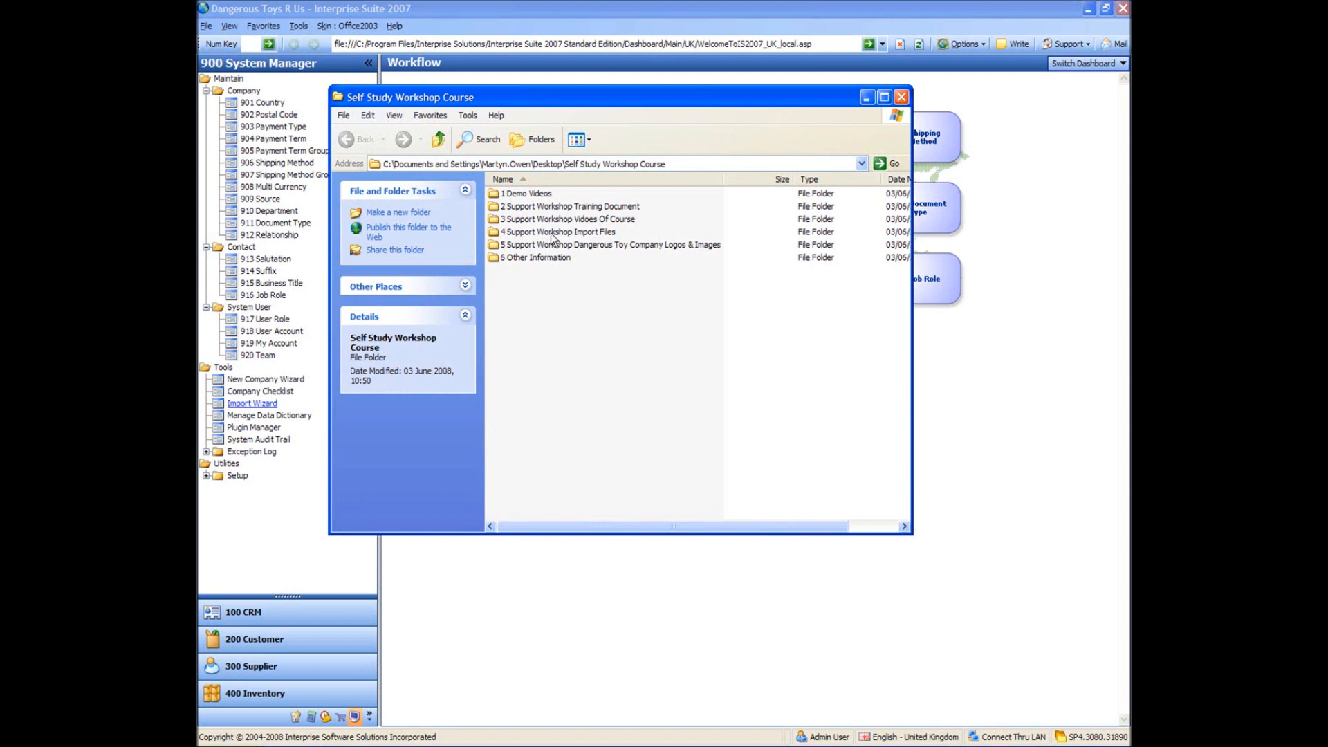
{"action": "double_click", "coordinate": [553, 235]}
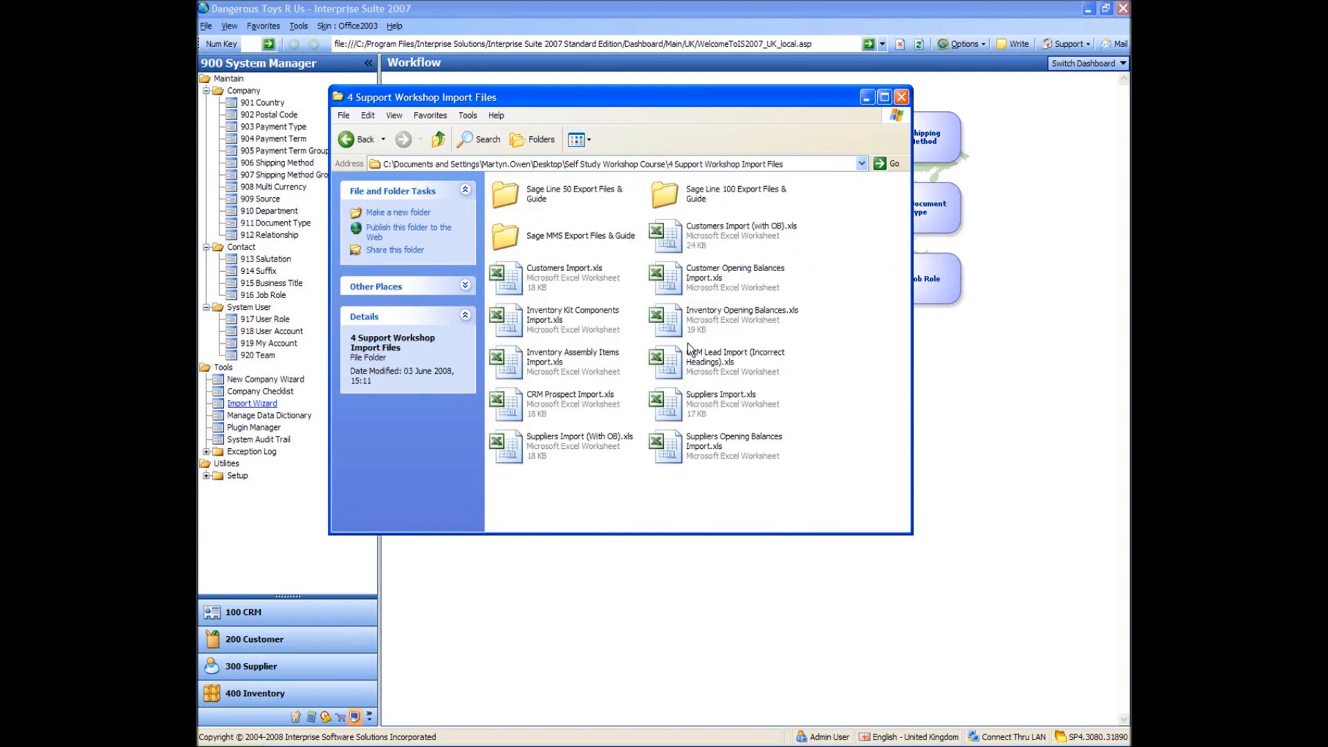
{"action": "left_click", "coordinate": [671, 365]}
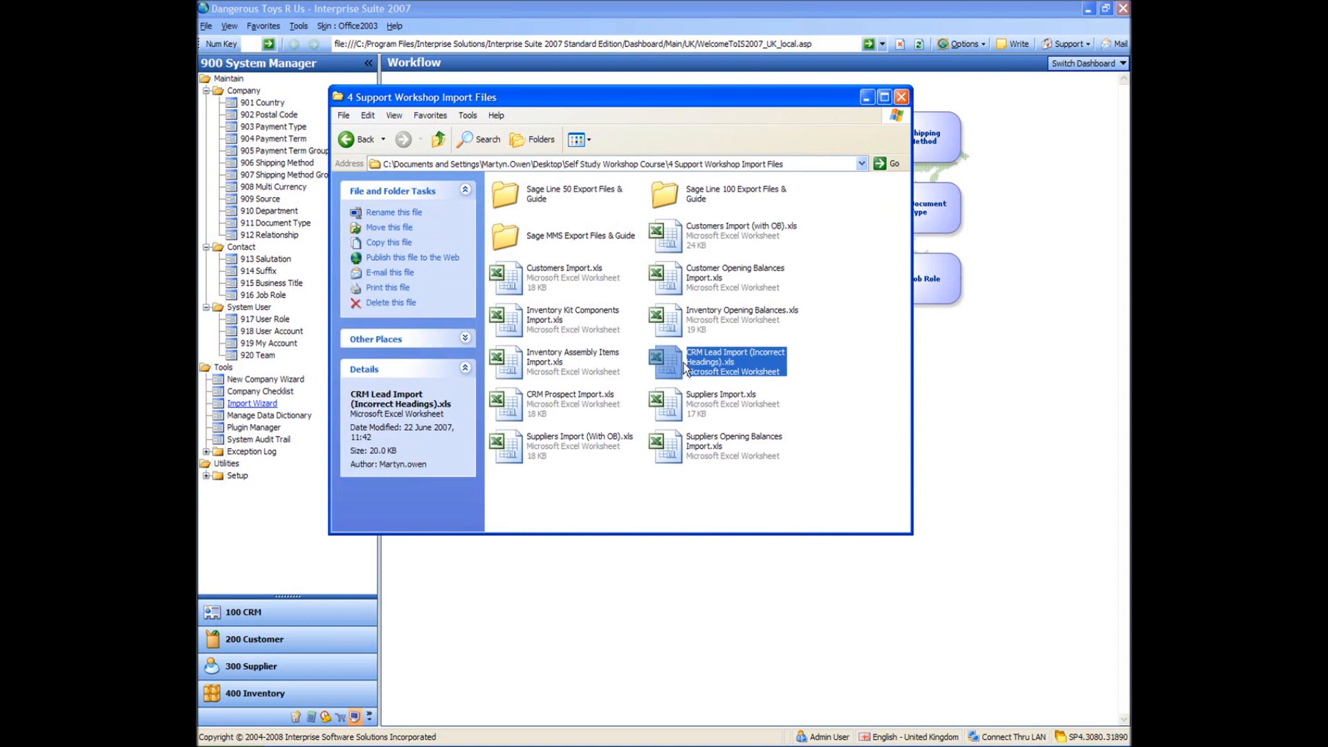